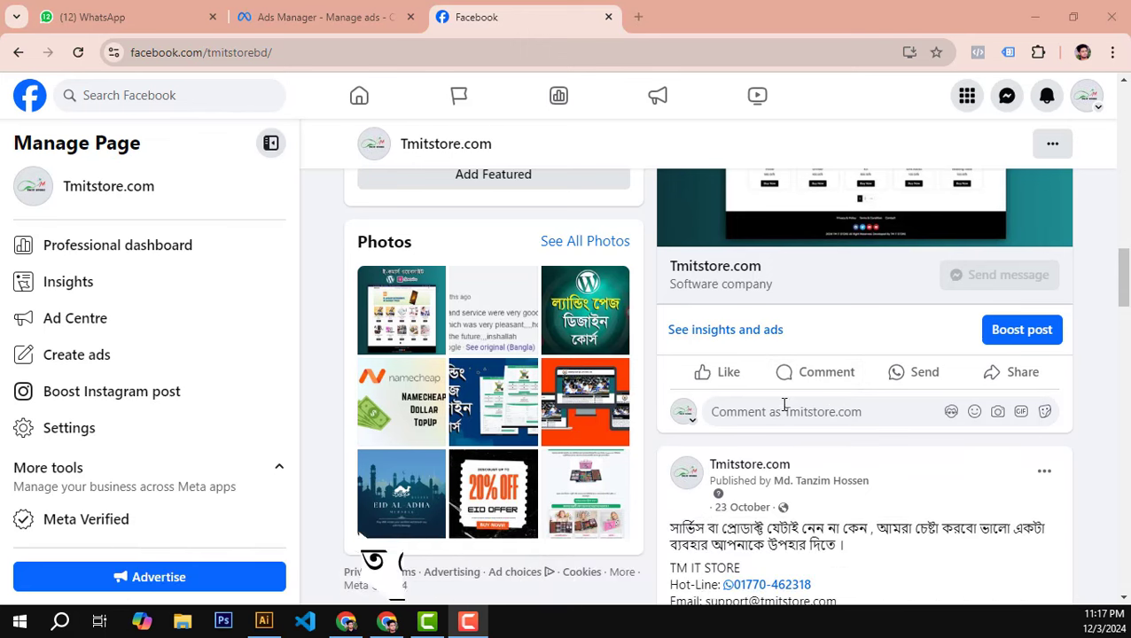
# Step: Look through the Tmitstore.com page from its cover and intro down to its October and November posts
pyautogui.scroll(5, 785, 404)
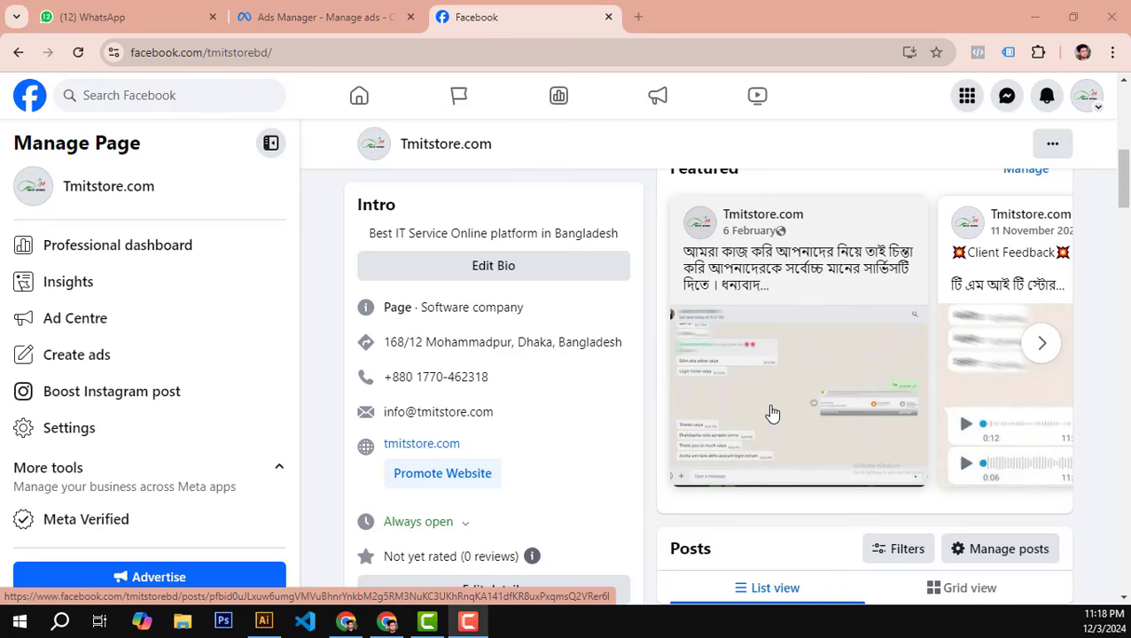
pyautogui.scroll(4, 783, 366)
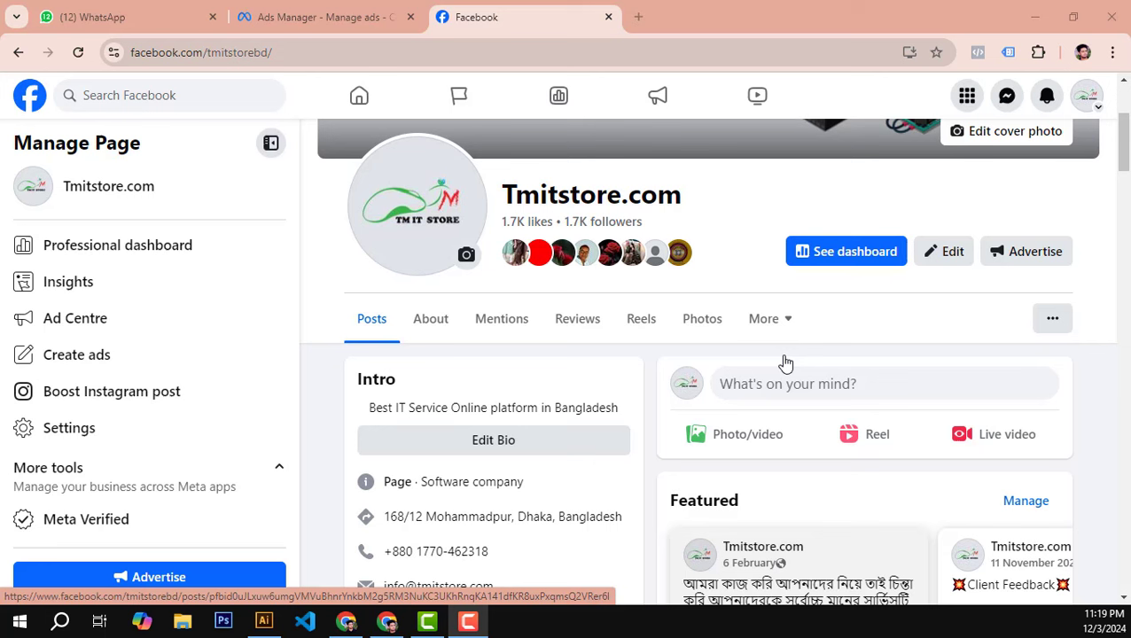
pyautogui.scroll(3, 785, 364)
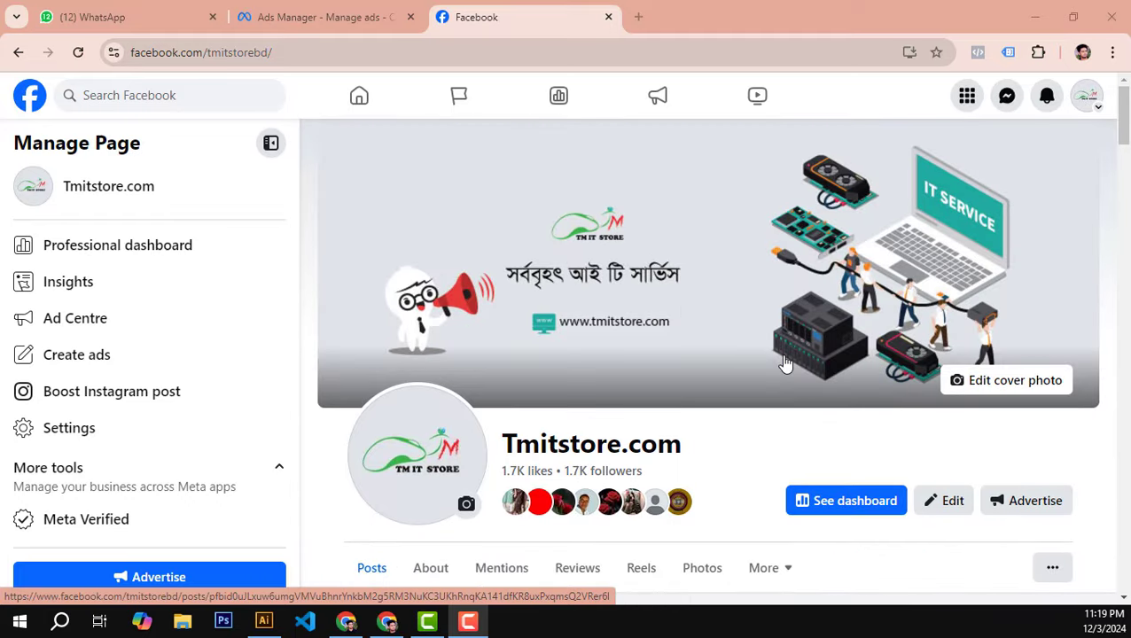
pyautogui.scroll(-10, 785, 363)
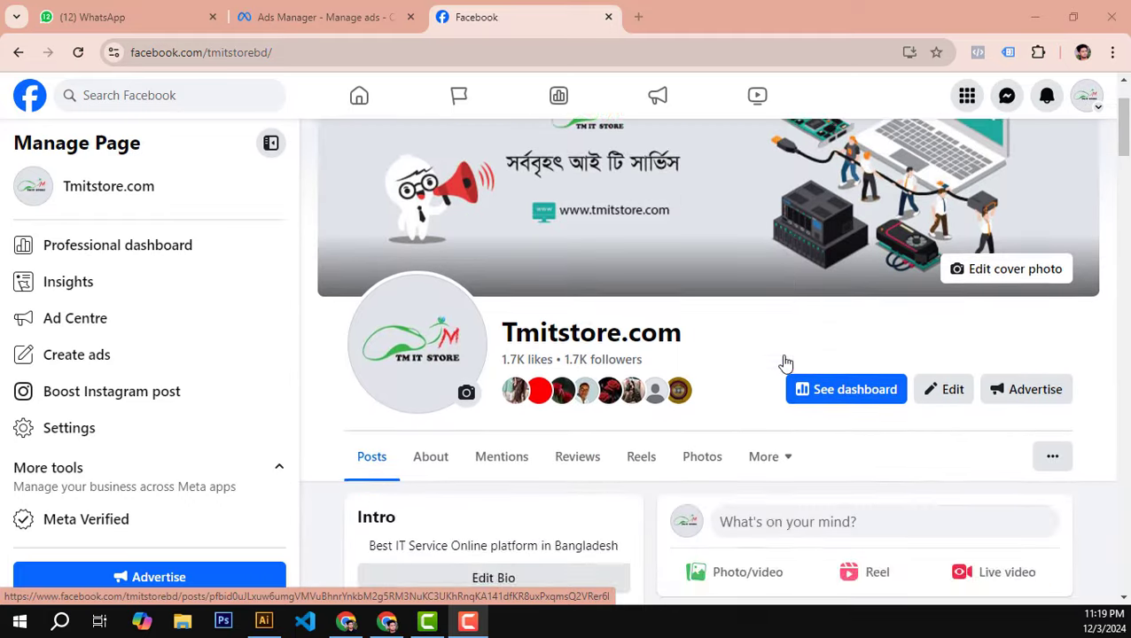
pyautogui.scroll(-3, 785, 363)
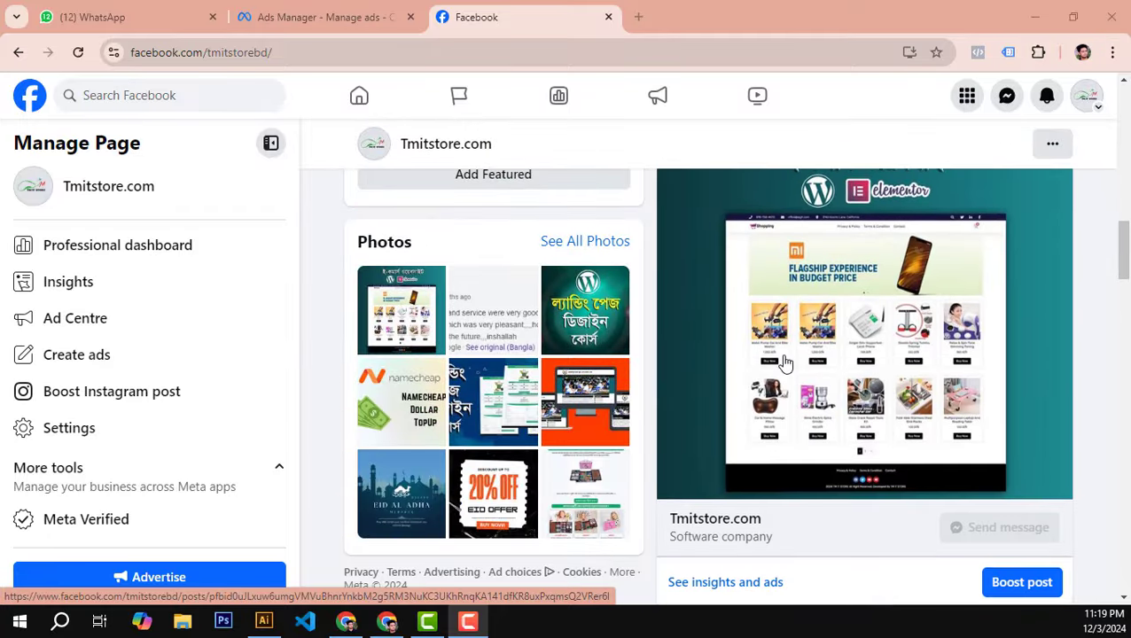
pyautogui.scroll(3, 786, 364)
pyautogui.scroll(-5, 785, 363)
pyautogui.scroll(-12, 786, 363)
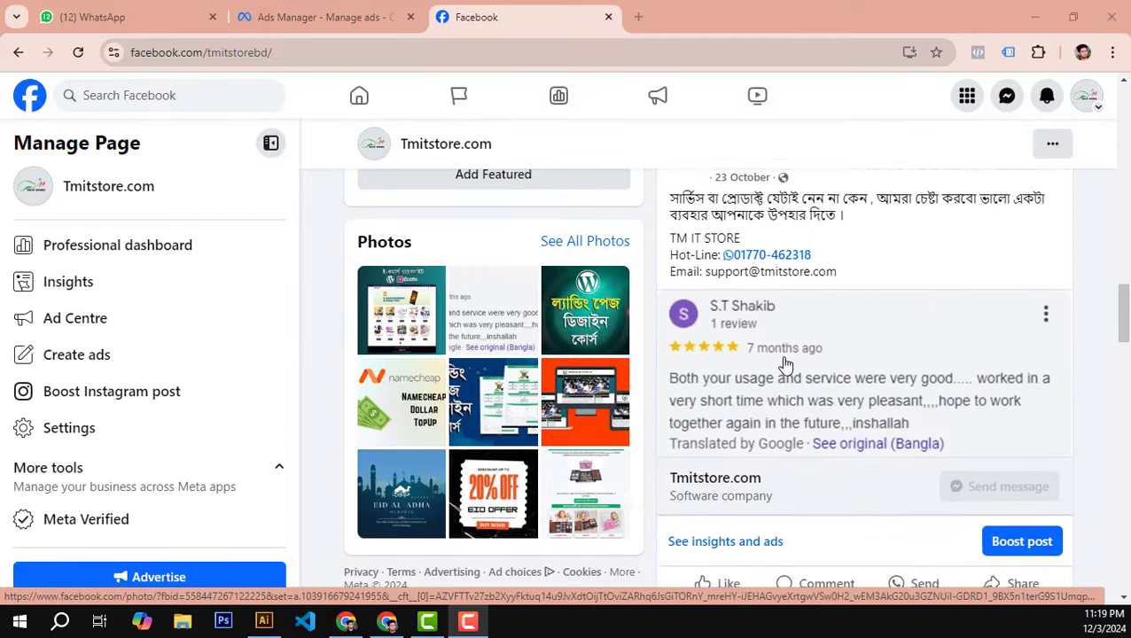
pyautogui.scroll(-10, 910, 273)
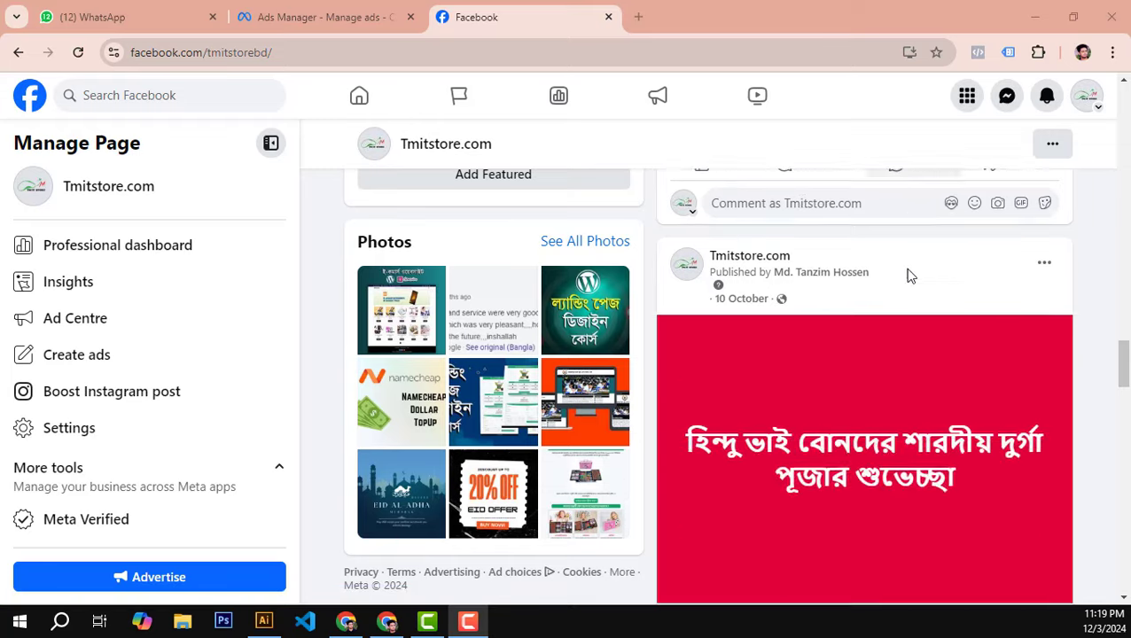
pyautogui.scroll(1, 848, 372)
pyautogui.scroll(10, 846, 372)
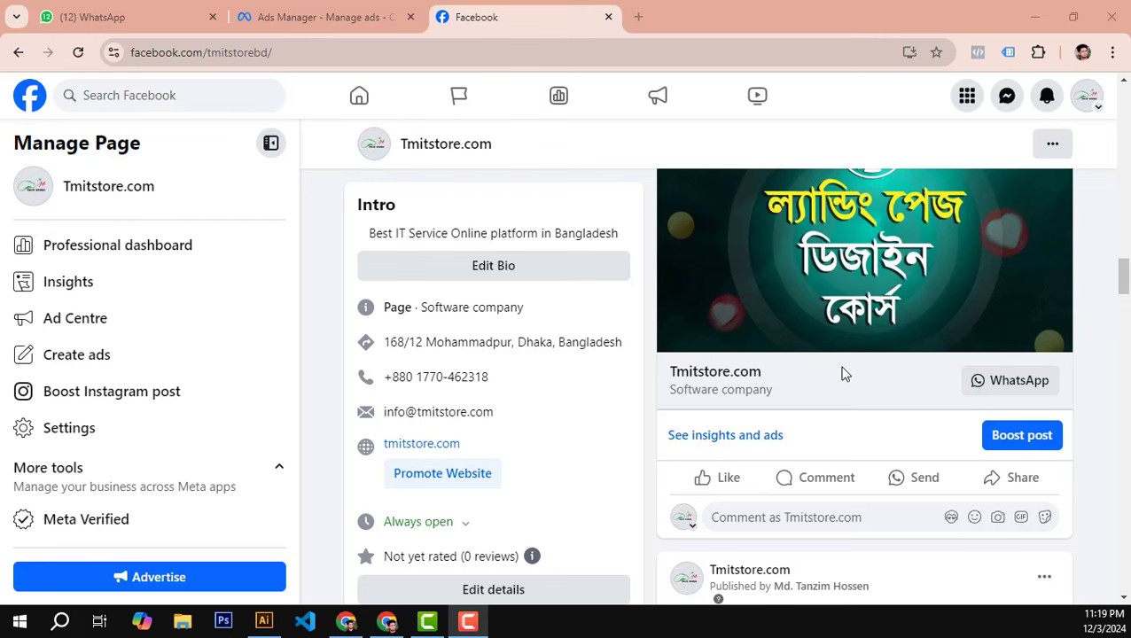
# Step: Examine the landing page course post and the e-commerce website post, including their captions, images and boost options
pyautogui.scroll(-4, 858, 358)
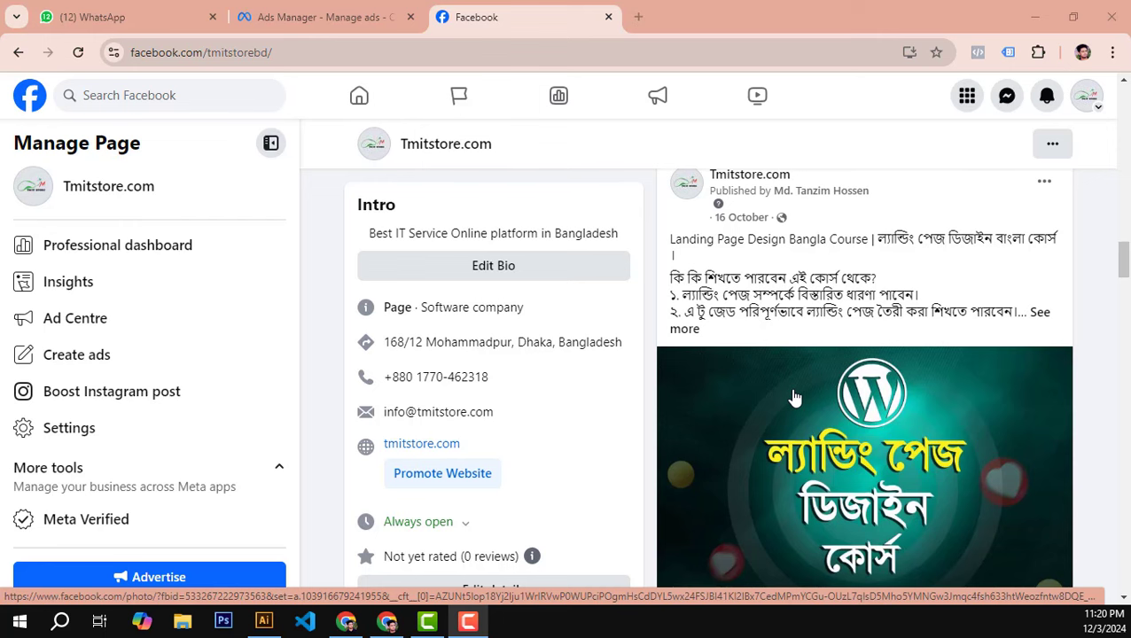
pyautogui.scroll(-2, 795, 398)
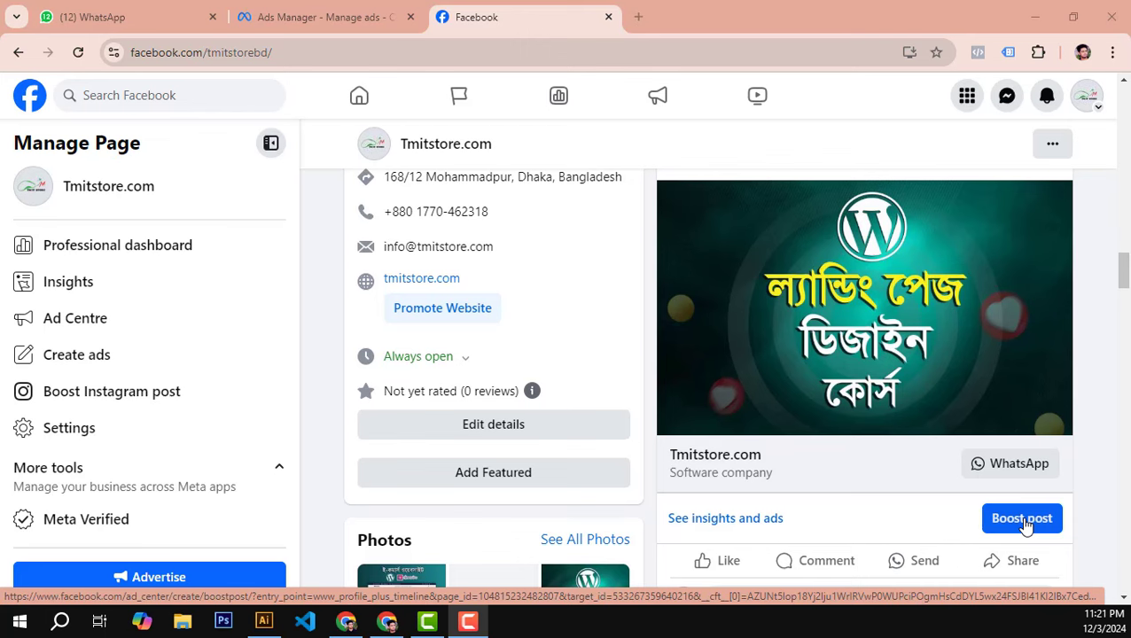
pyautogui.scroll(4, 729, 488)
pyautogui.scroll(-4, 734, 492)
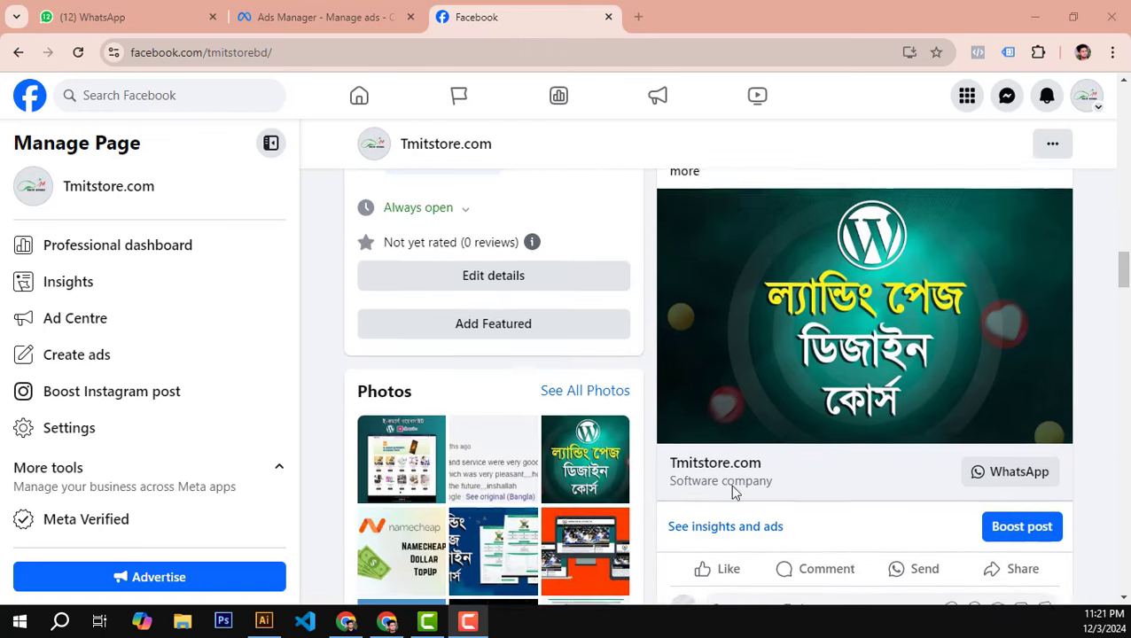
pyautogui.scroll(-1, 734, 492)
pyautogui.moveTo(848, 594)
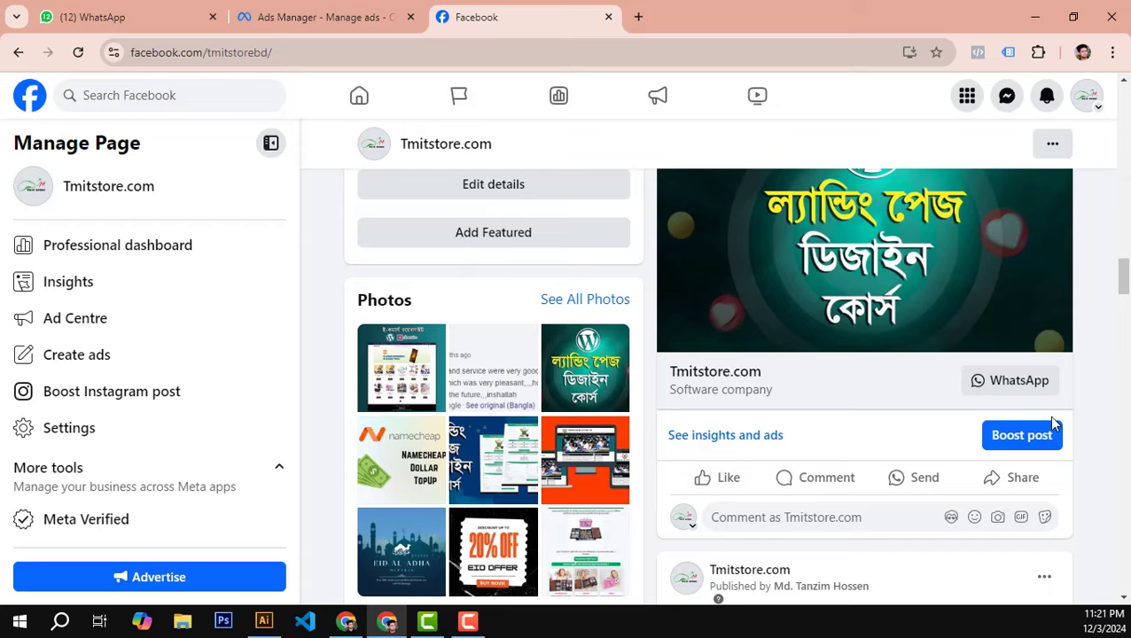
pyautogui.scroll(-3, 1053, 424)
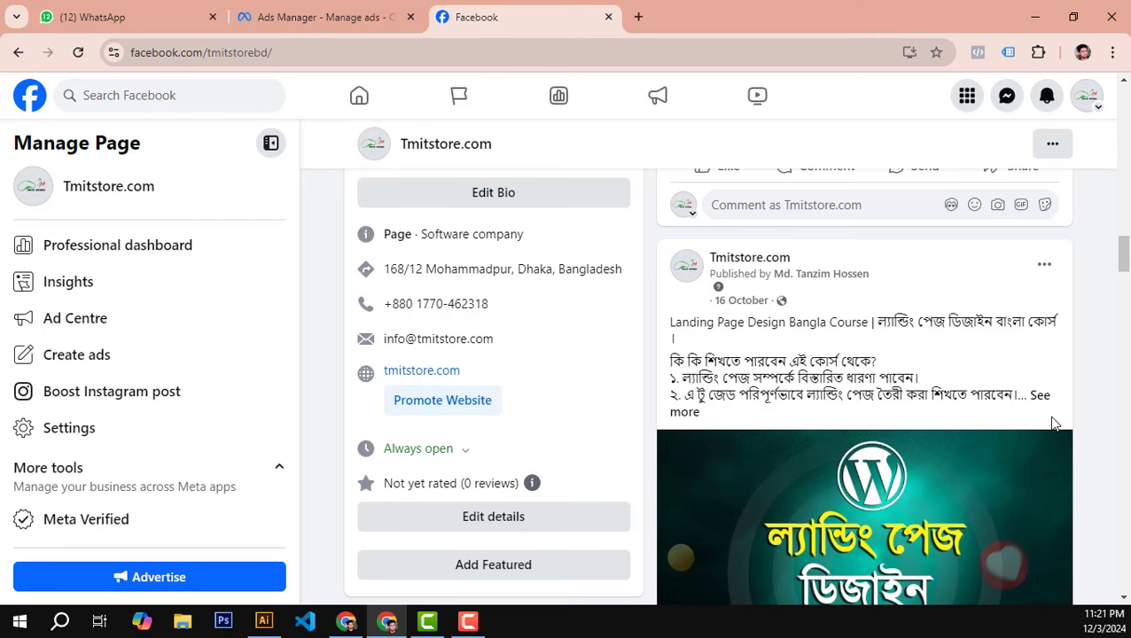
pyautogui.scroll(10, 1053, 424)
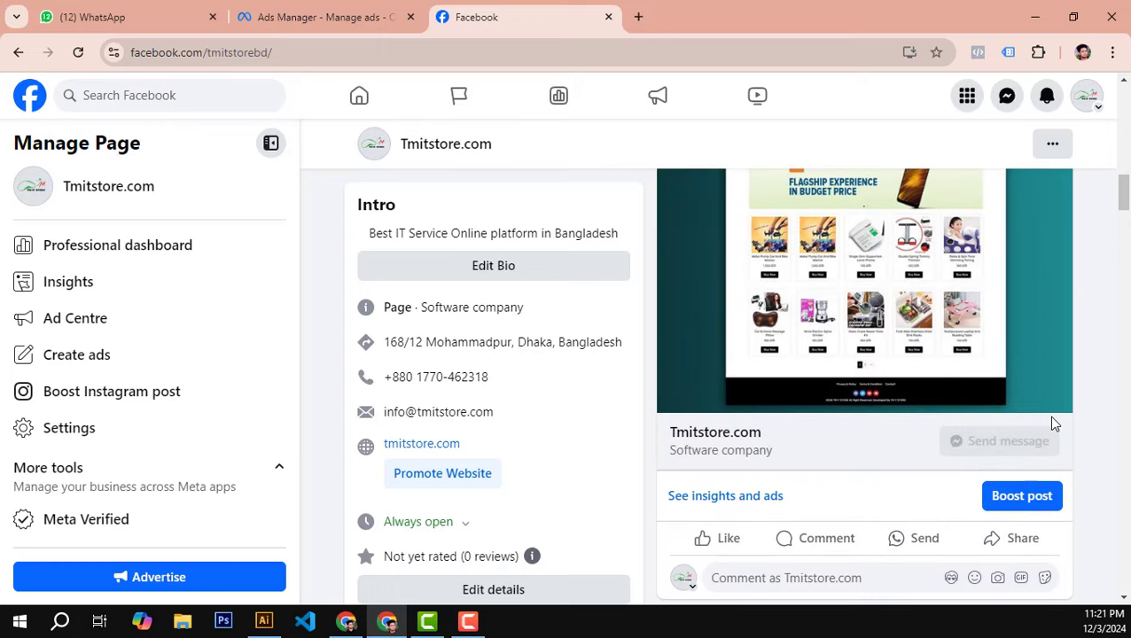
pyautogui.scroll(6, 1053, 426)
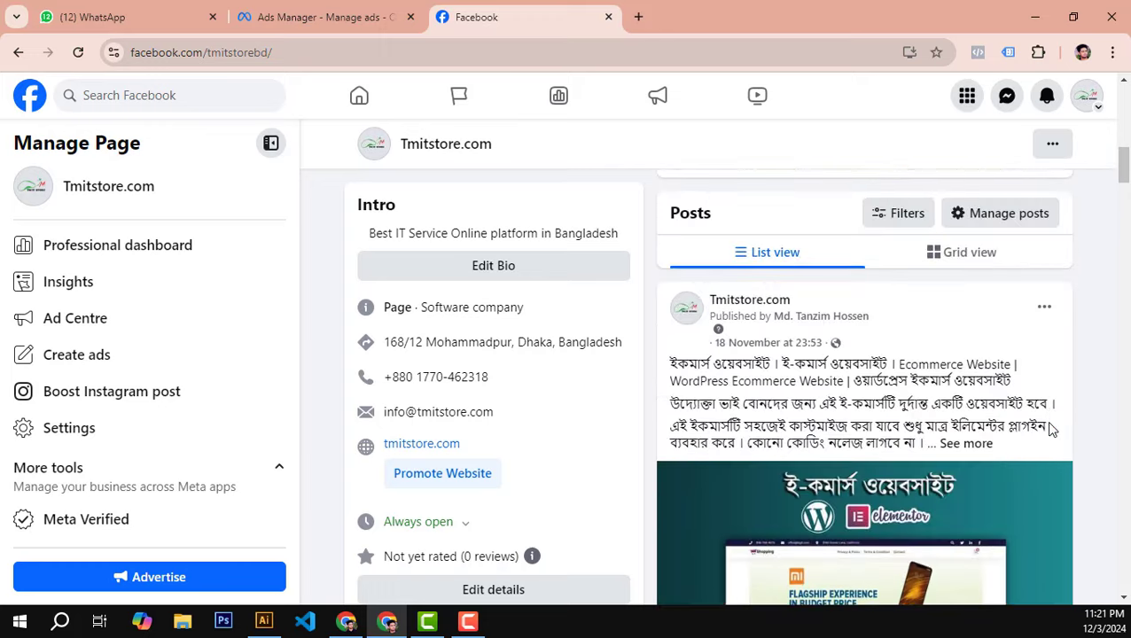
pyautogui.scroll(-8, 1050, 429)
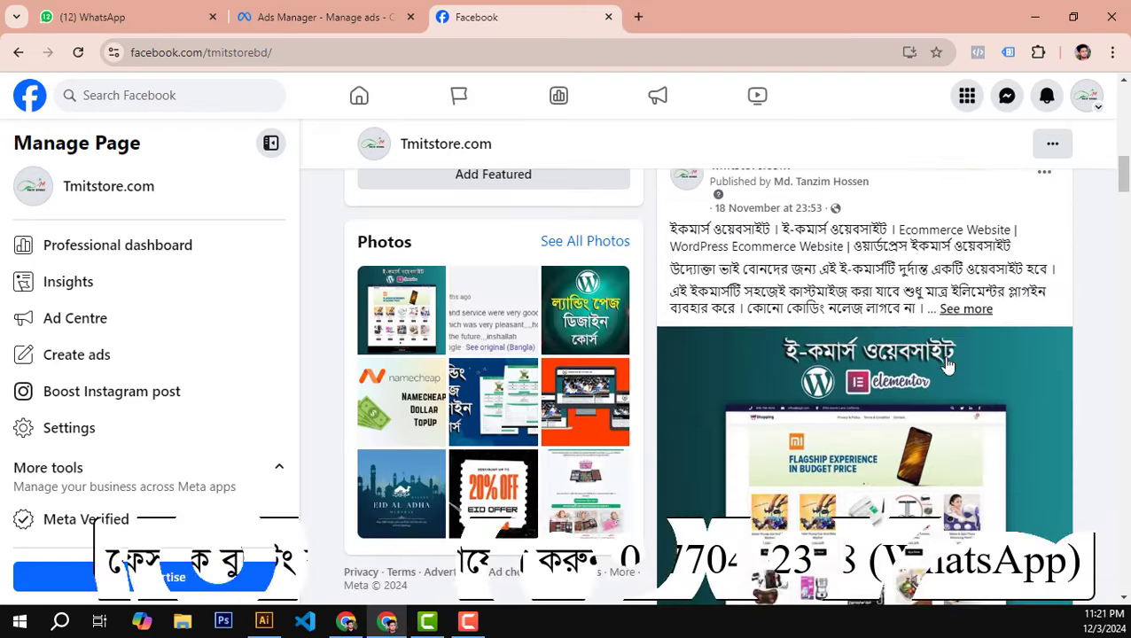
pyautogui.scroll(-1, 948, 369)
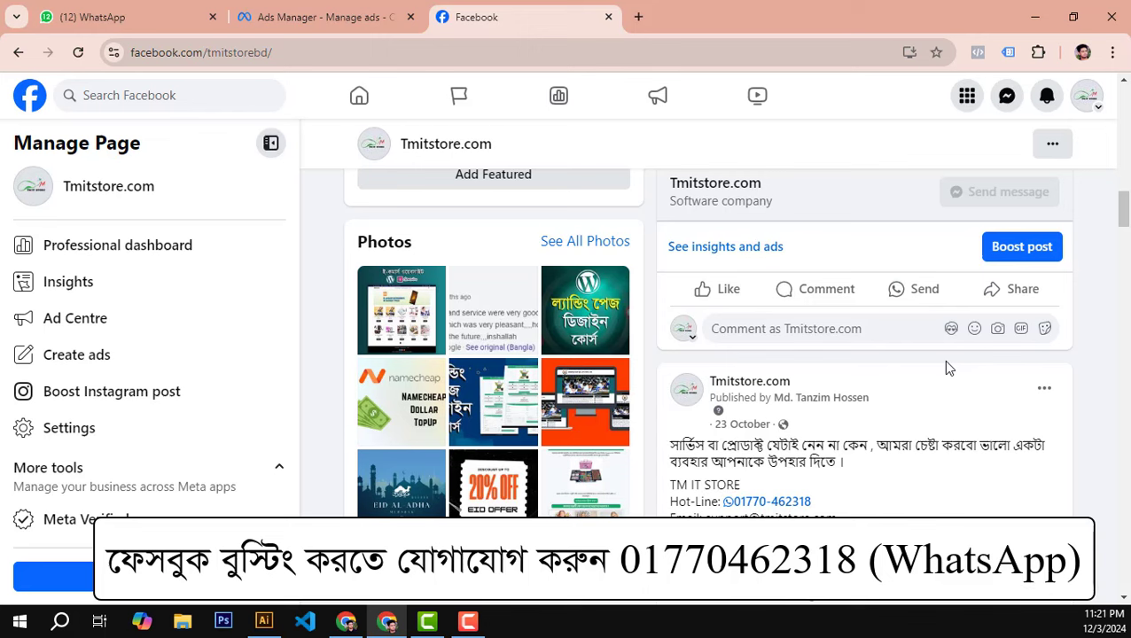
pyautogui.scroll(-8, 947, 368)
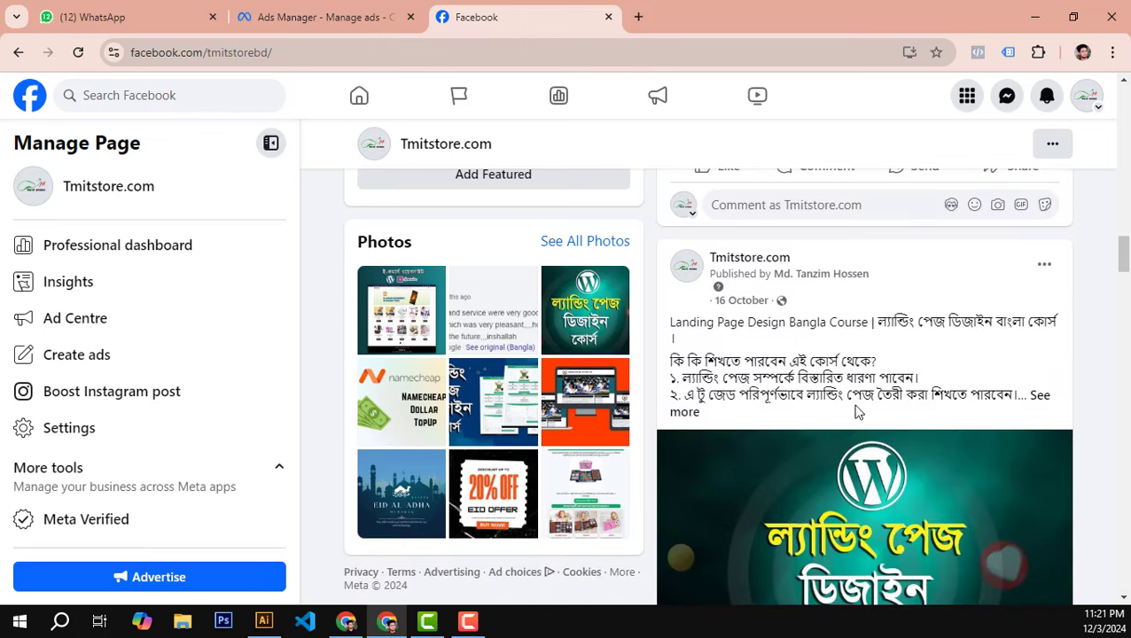
pyautogui.scroll(-2, 857, 412)
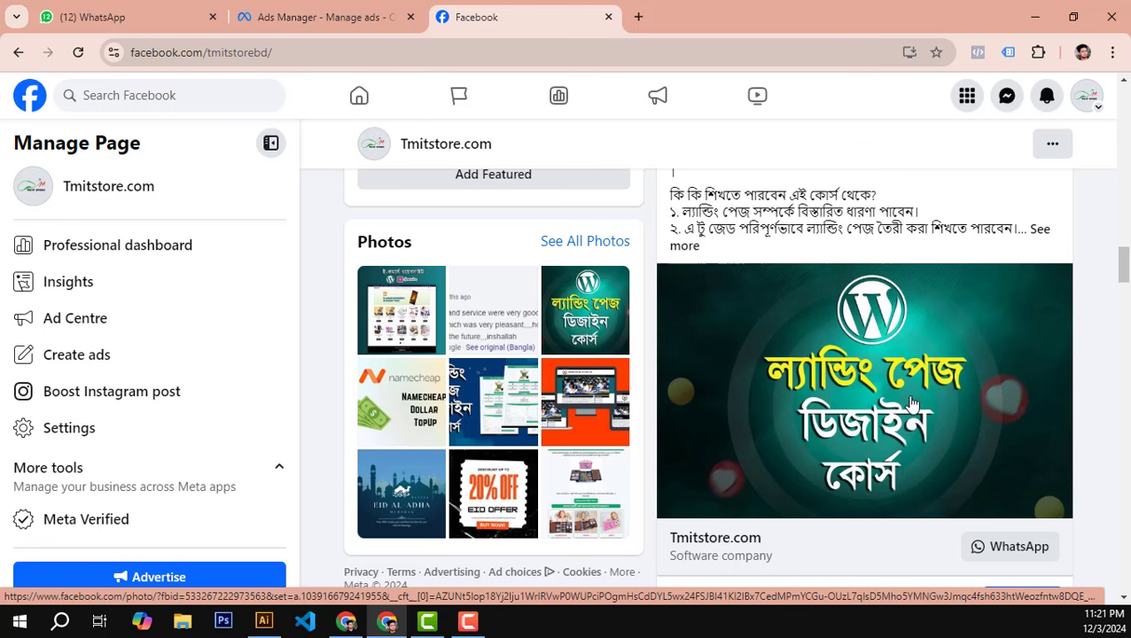
pyautogui.scroll(-3, 913, 410)
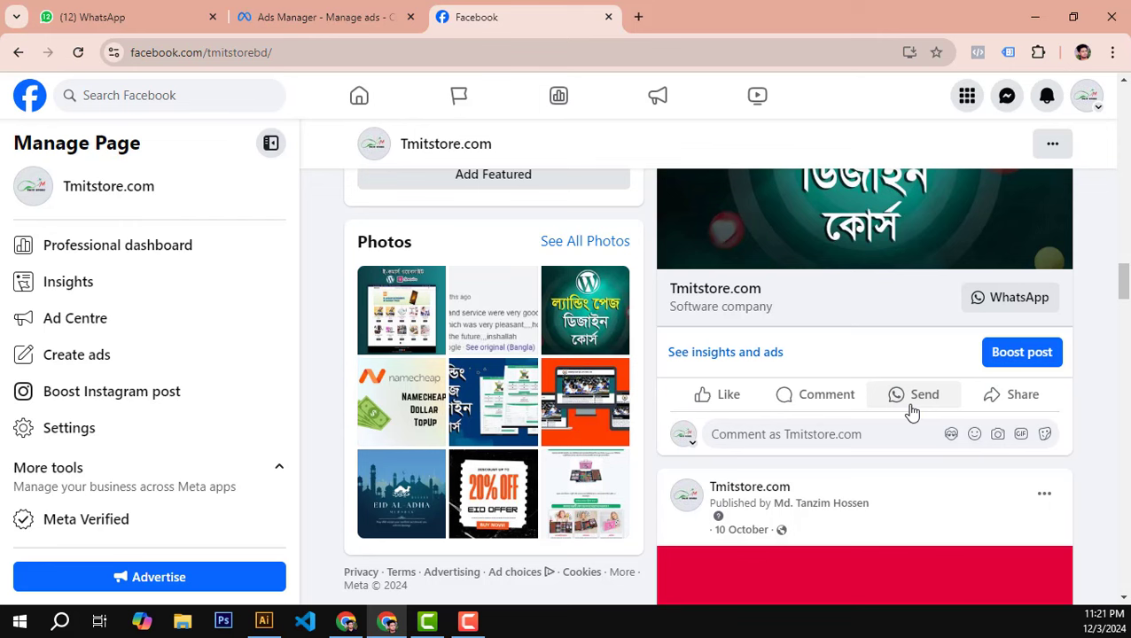
# Step: Start boosting the 16 October post about the Landing Page Design Bangla Course
pyautogui.scroll(2, 913, 409)
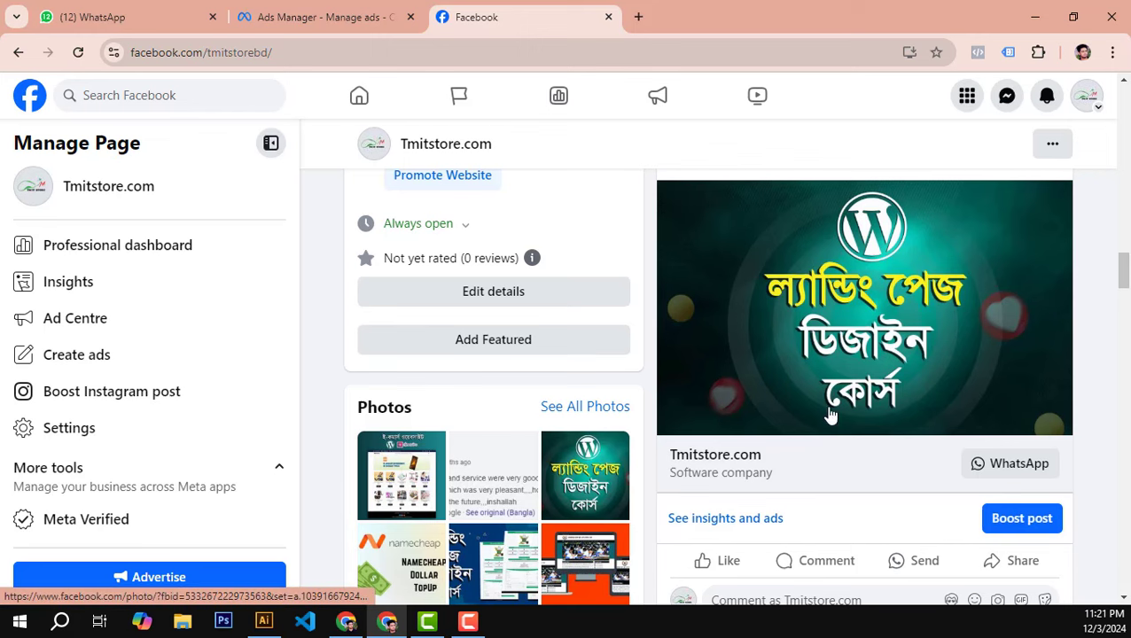
pyautogui.scroll(1, 837, 417)
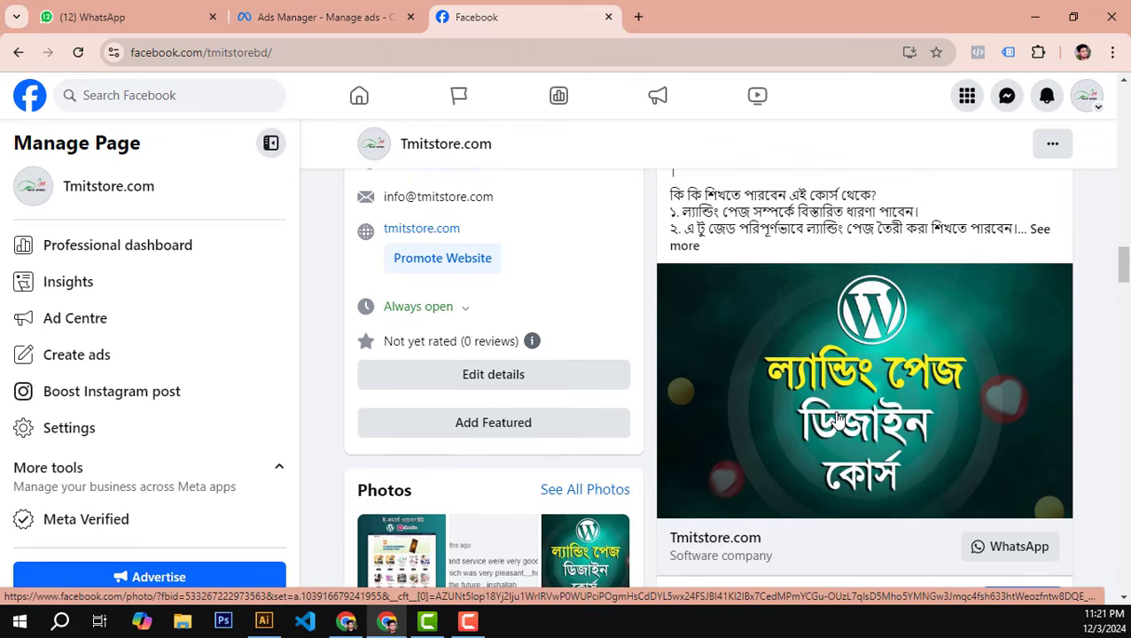
pyautogui.scroll(3, 814, 381)
pyautogui.scroll(-4, 814, 382)
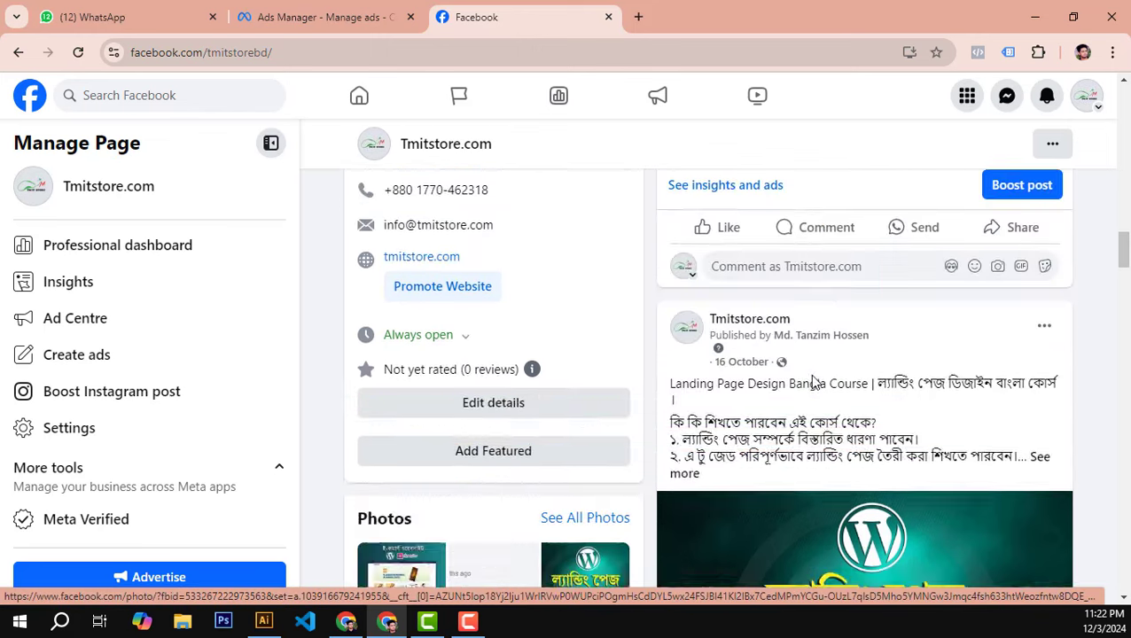
pyautogui.scroll(2, 814, 383)
pyautogui.scroll(2, 814, 383)
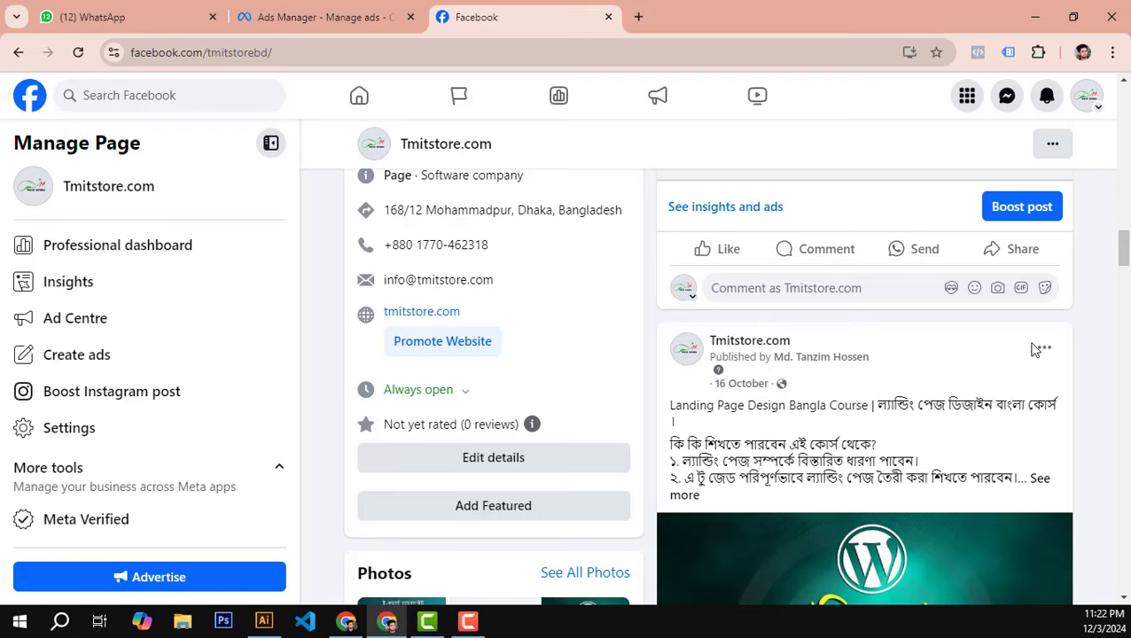
pyautogui.scroll(-4, 1117, 474)
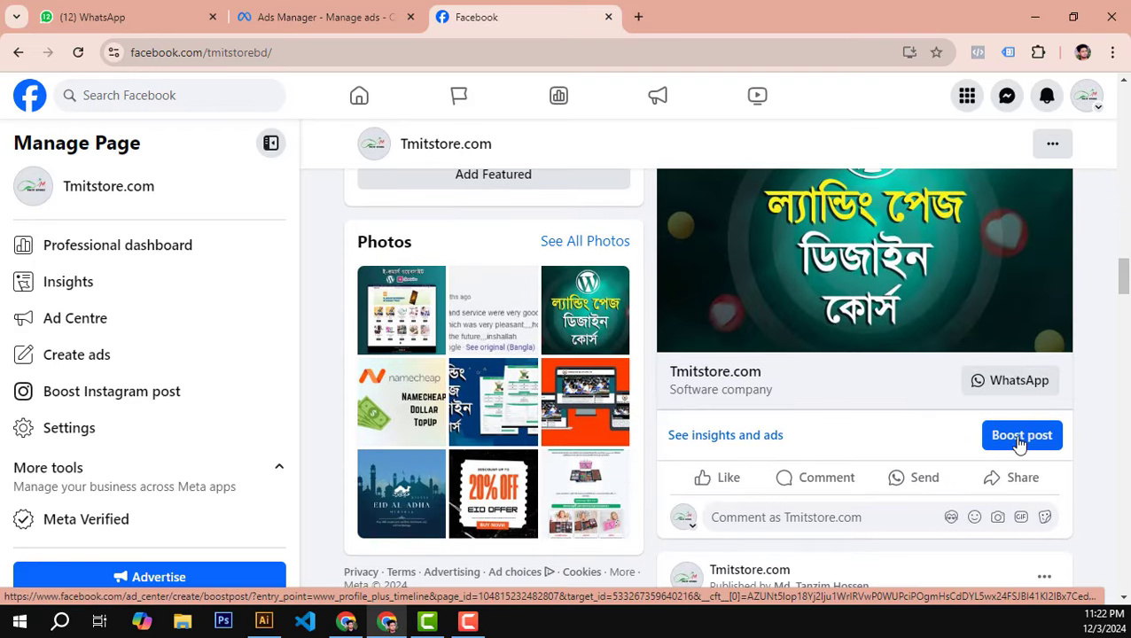
pyautogui.click(1018, 437)
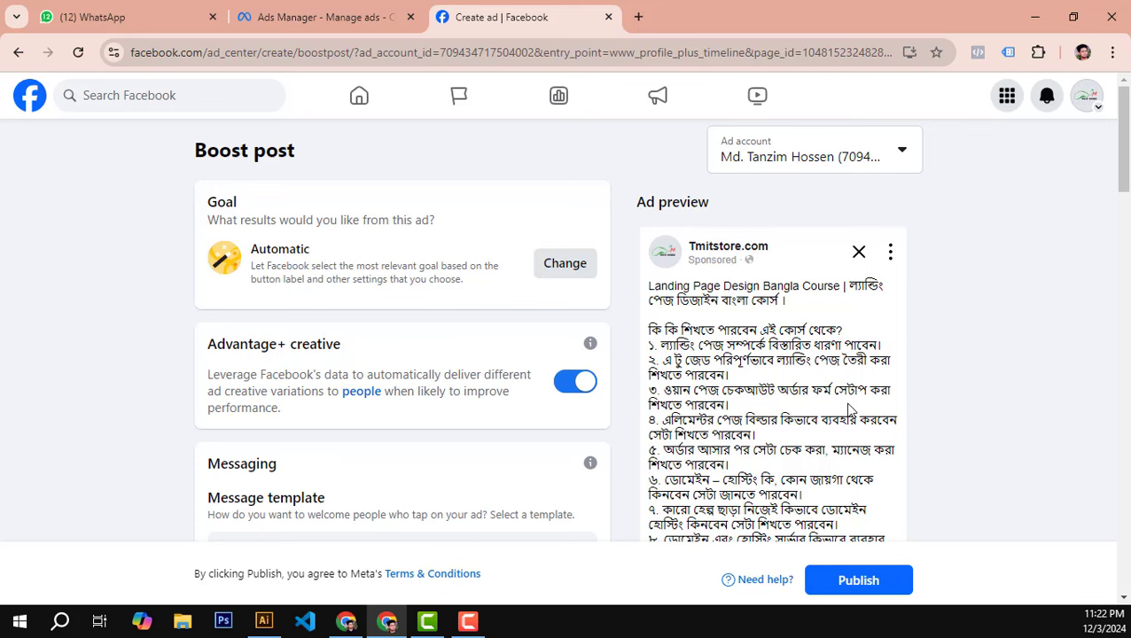
# Step: Change the boosted post's goal to Get more messages and save it
pyautogui.scroll(-10, 619, 397)
pyautogui.scroll(10, 619, 397)
pyautogui.click(571, 269)
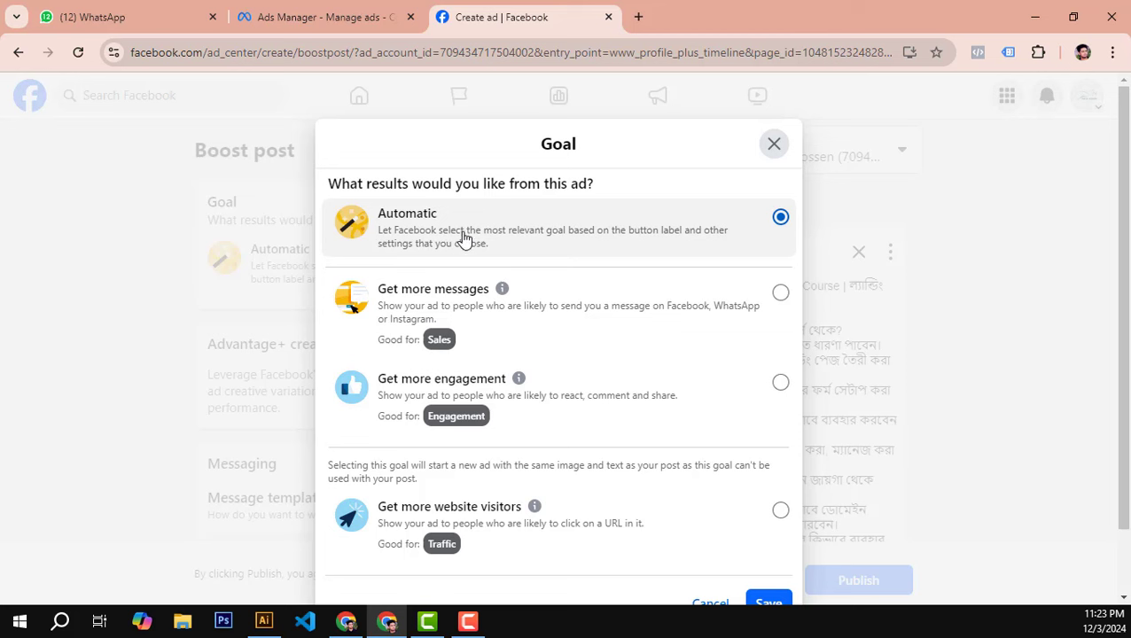
pyautogui.scroll(-1, 674, 399)
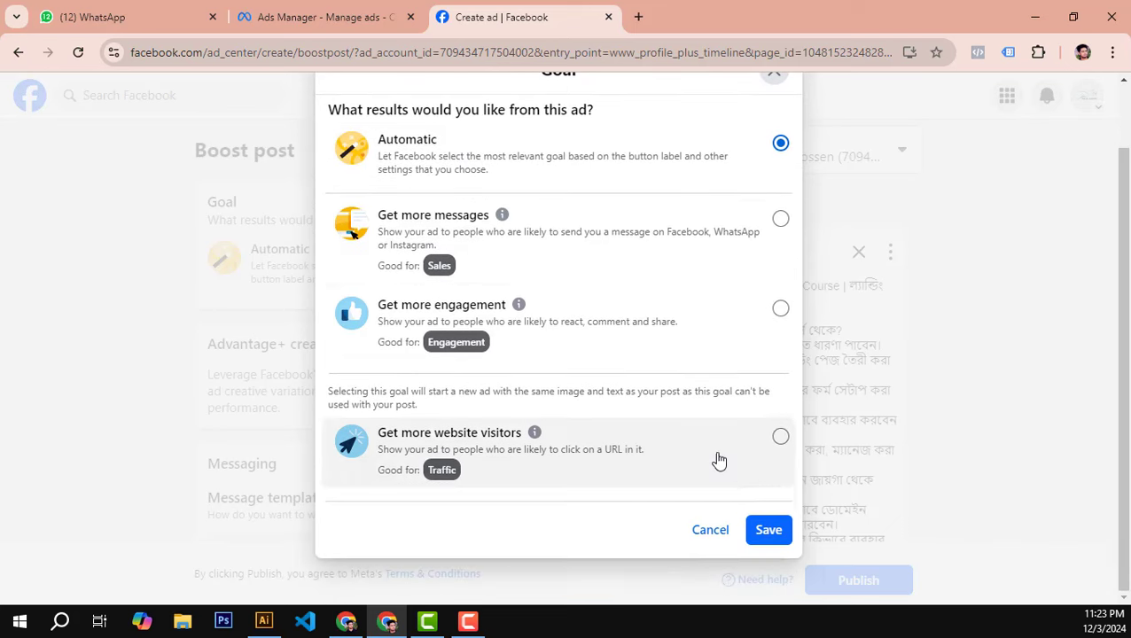
pyautogui.scroll(1, 578, 472)
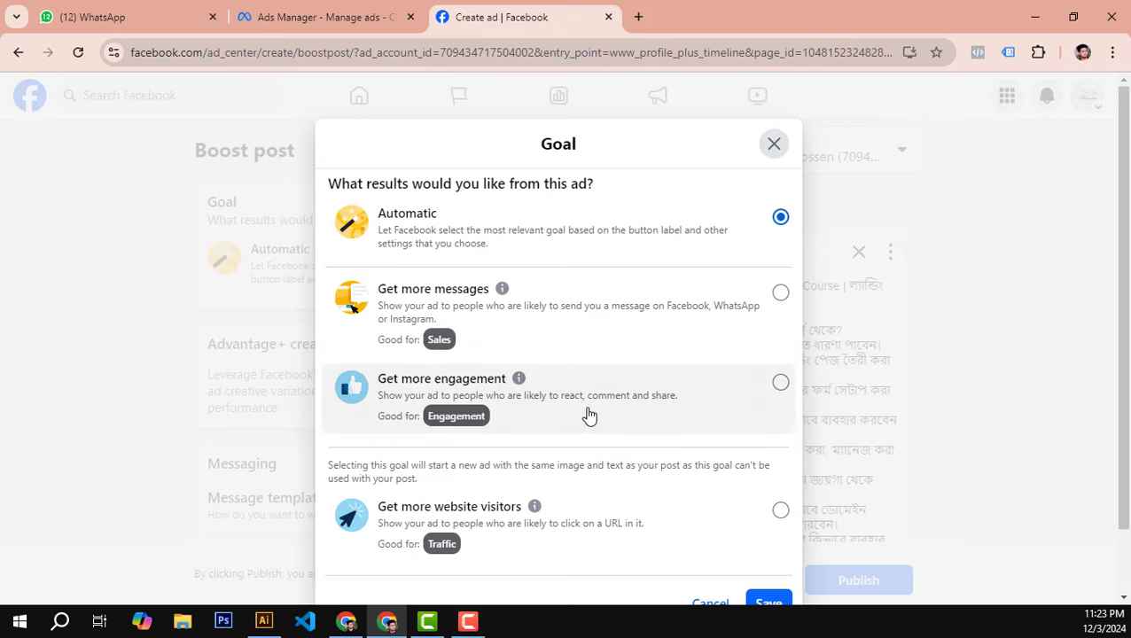
pyautogui.scroll(-1, 588, 417)
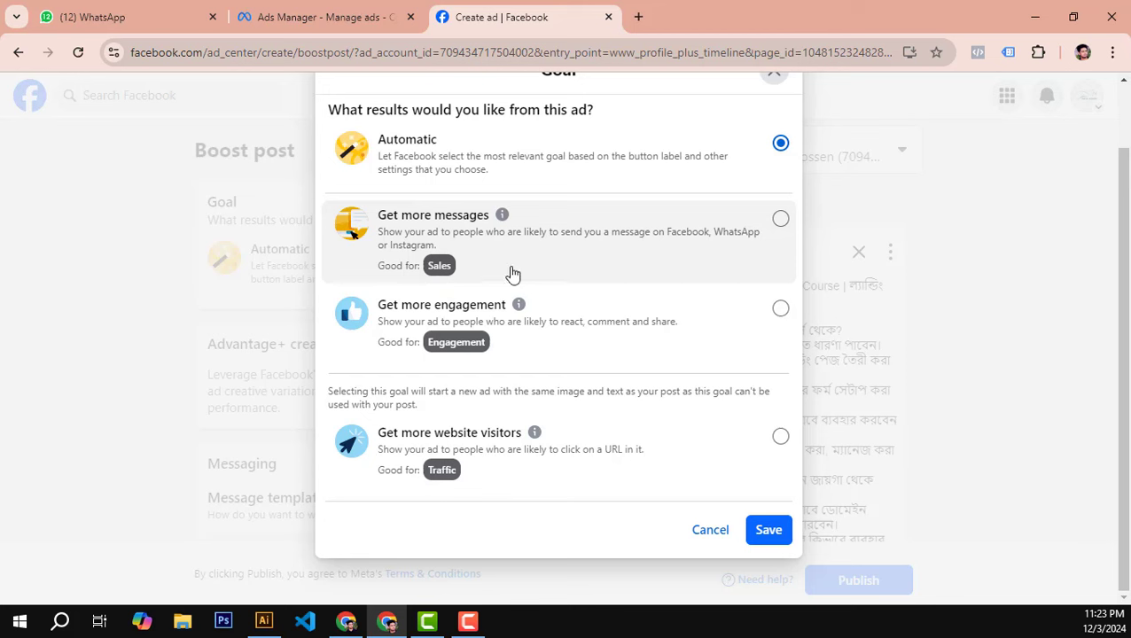
pyautogui.click(722, 258)
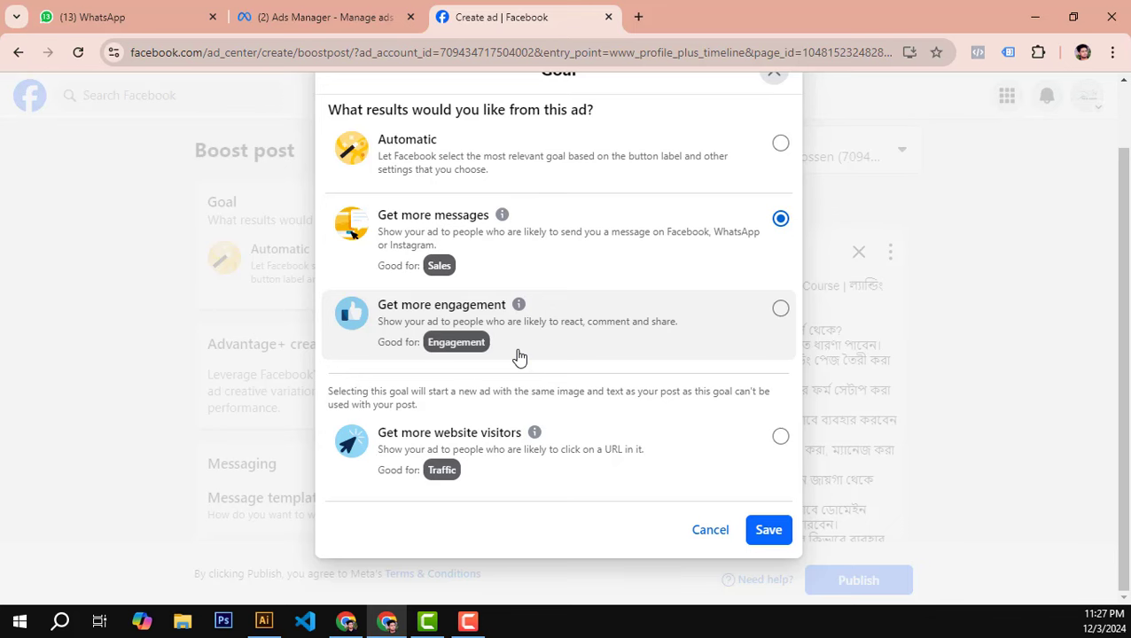
pyautogui.click(769, 530)
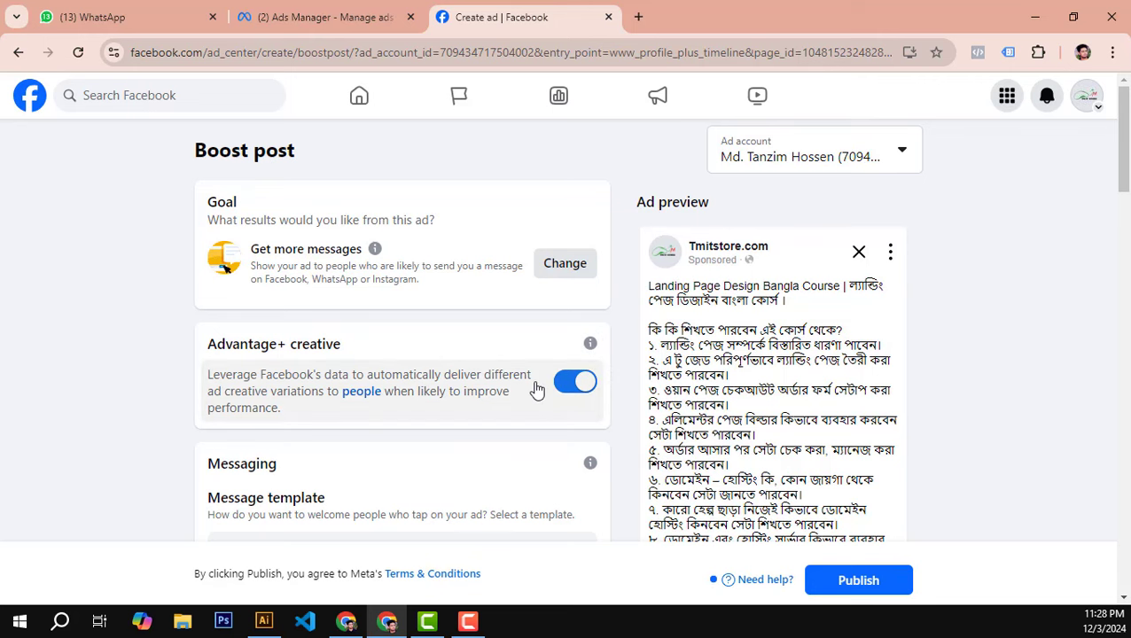
# Step: Review the ad's message template, including its greeting, call invitation and question settings, and close its editor without changes
pyautogui.scroll(-3, 616, 323)
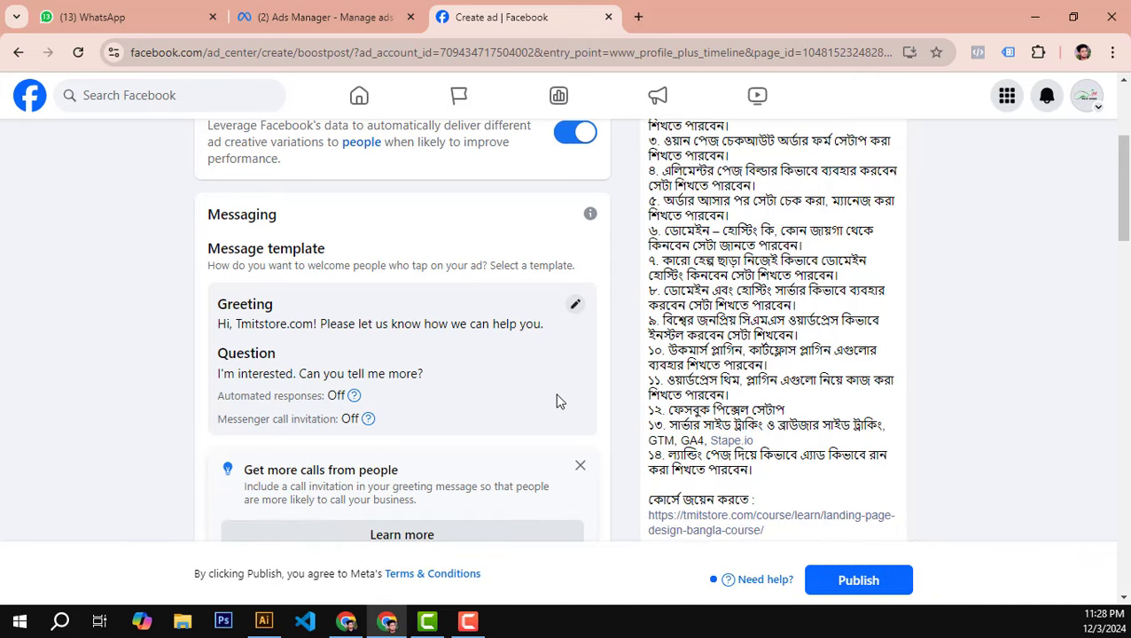
pyautogui.scroll(-3, 557, 402)
pyautogui.scroll(3, 849, 476)
pyautogui.moveTo(235, 326); pyautogui.dragTo(315, 328)
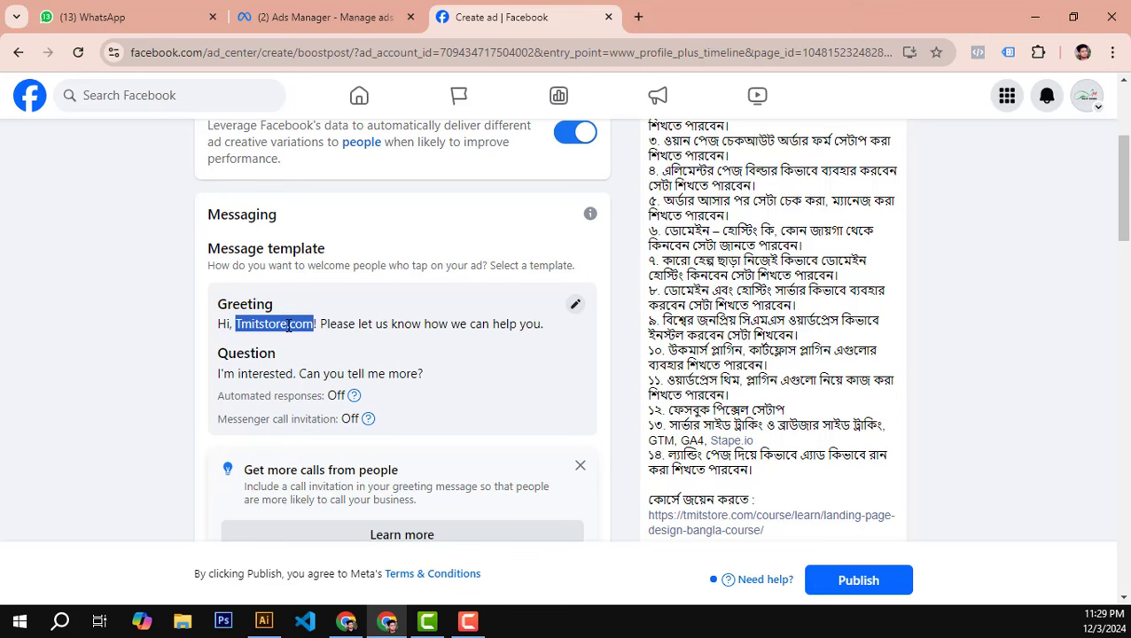
pyautogui.click(576, 304)
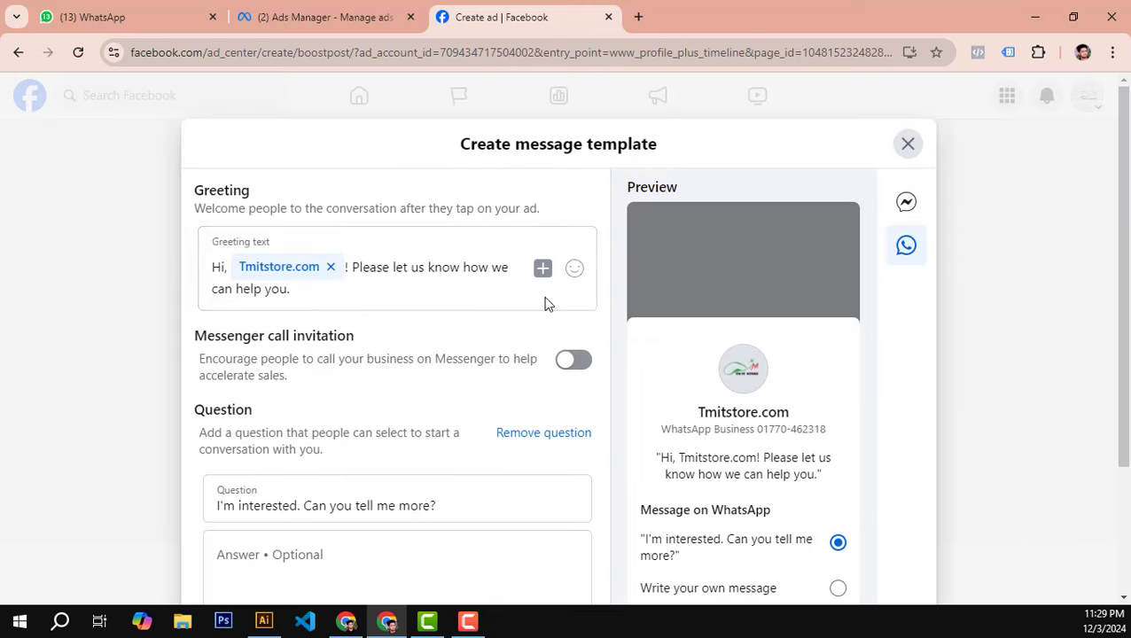
pyautogui.scroll(-2, 432, 277)
pyautogui.click(289, 313)
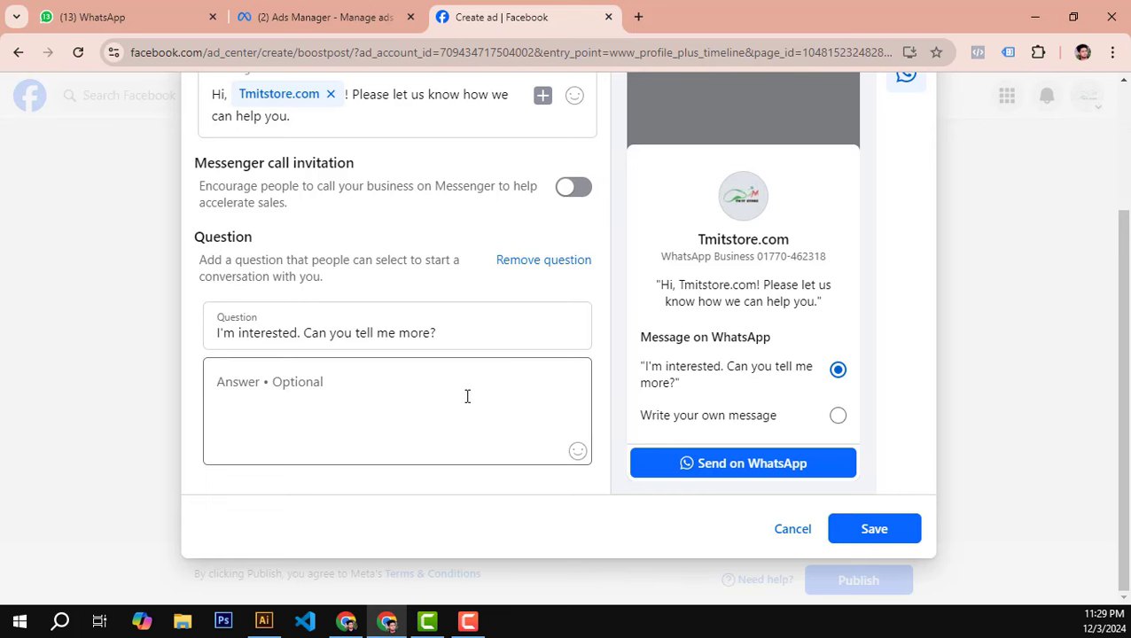
pyautogui.scroll(3, 467, 396)
pyautogui.scroll(-3, 774, 351)
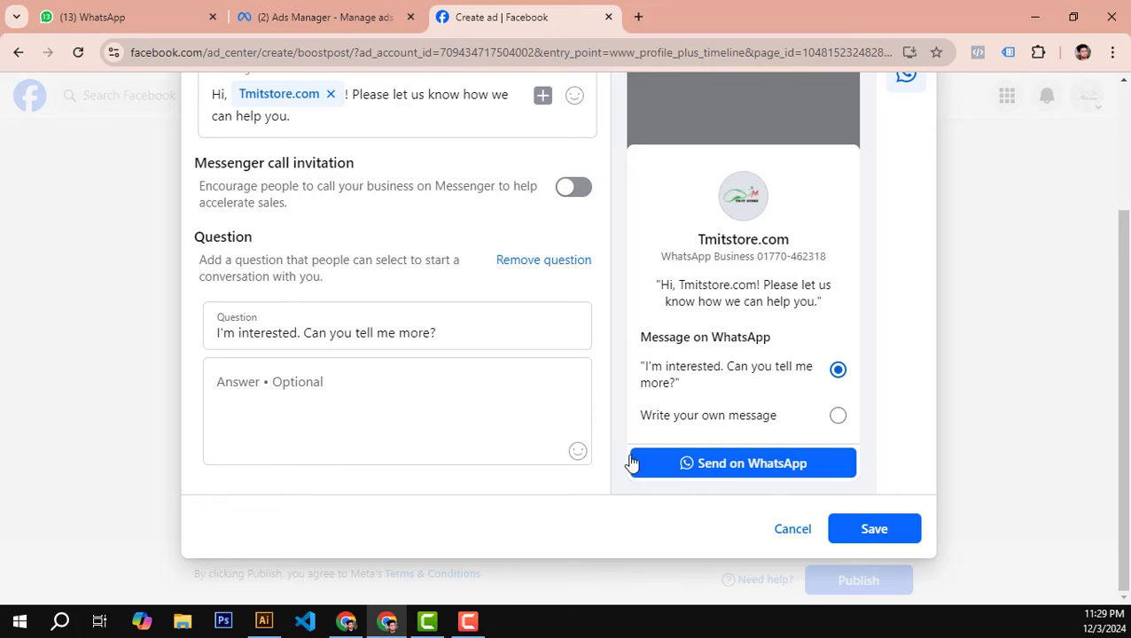
pyautogui.scroll(3, 556, 429)
pyautogui.click(908, 147)
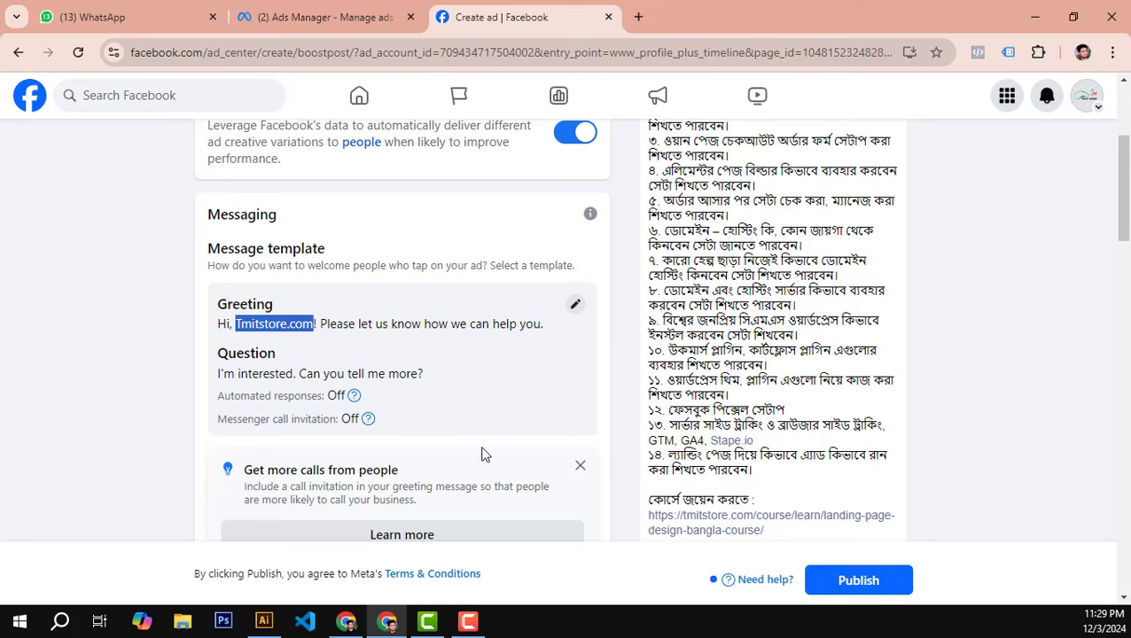
# Step: Exclude Messenger from the ad's messaging apps so that people can contact the page only through WhatsApp
pyautogui.scroll(-5, 483, 455)
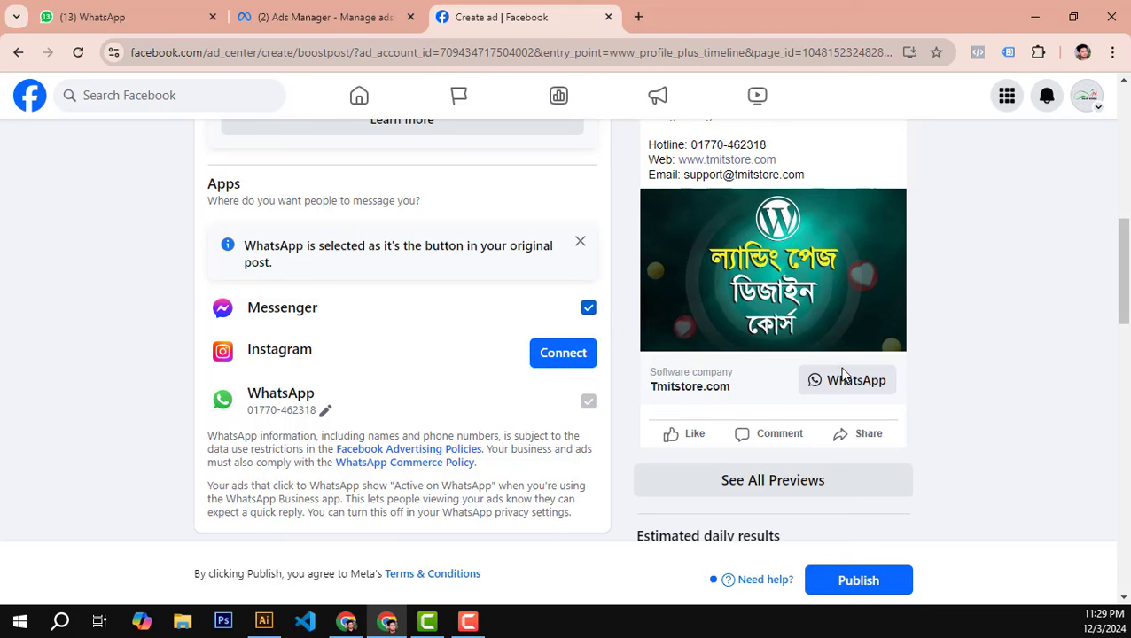
pyautogui.click(589, 309)
pyautogui.scroll(8, 844, 260)
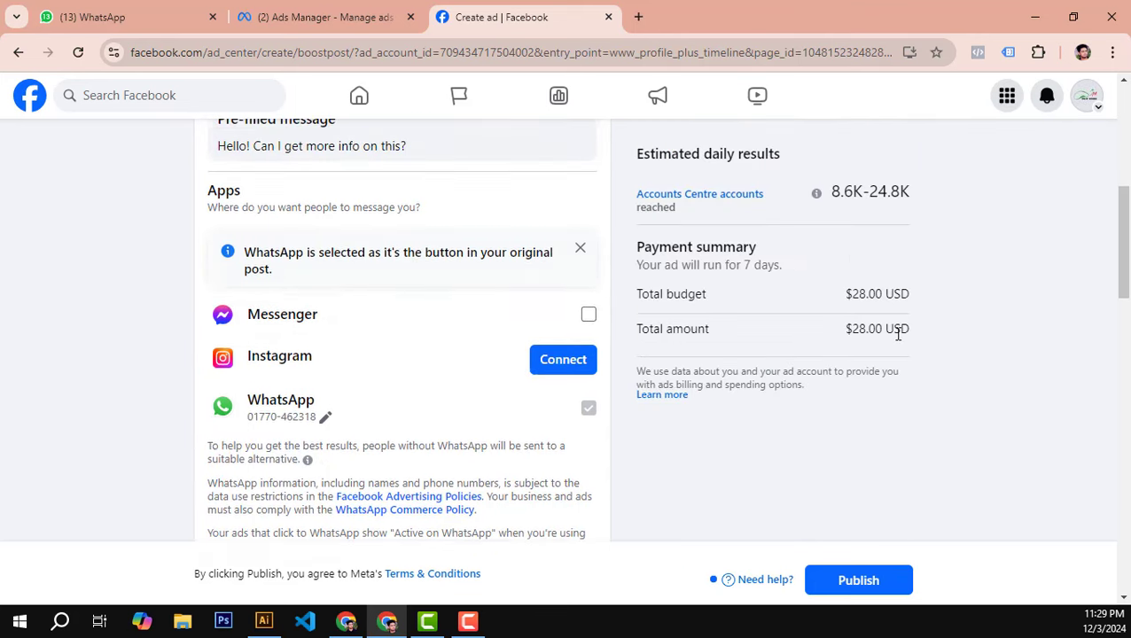
pyautogui.scroll(-3, 872, 351)
pyautogui.scroll(-2, 856, 343)
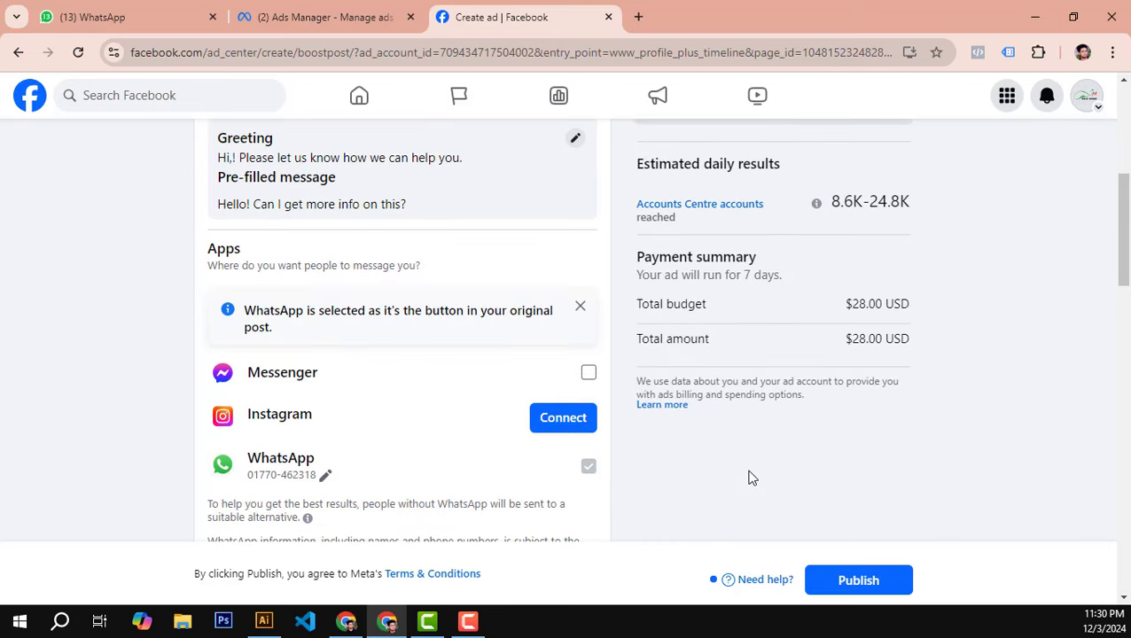
pyautogui.scroll(-4, 844, 430)
pyautogui.scroll(-2, 847, 433)
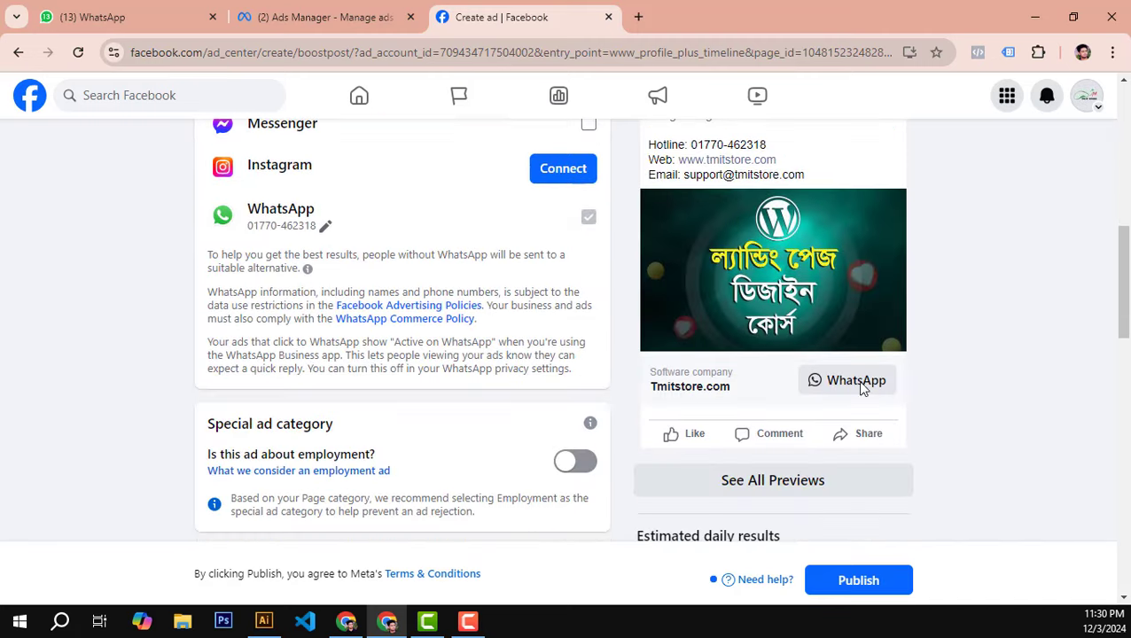
pyautogui.scroll(2, 650, 360)
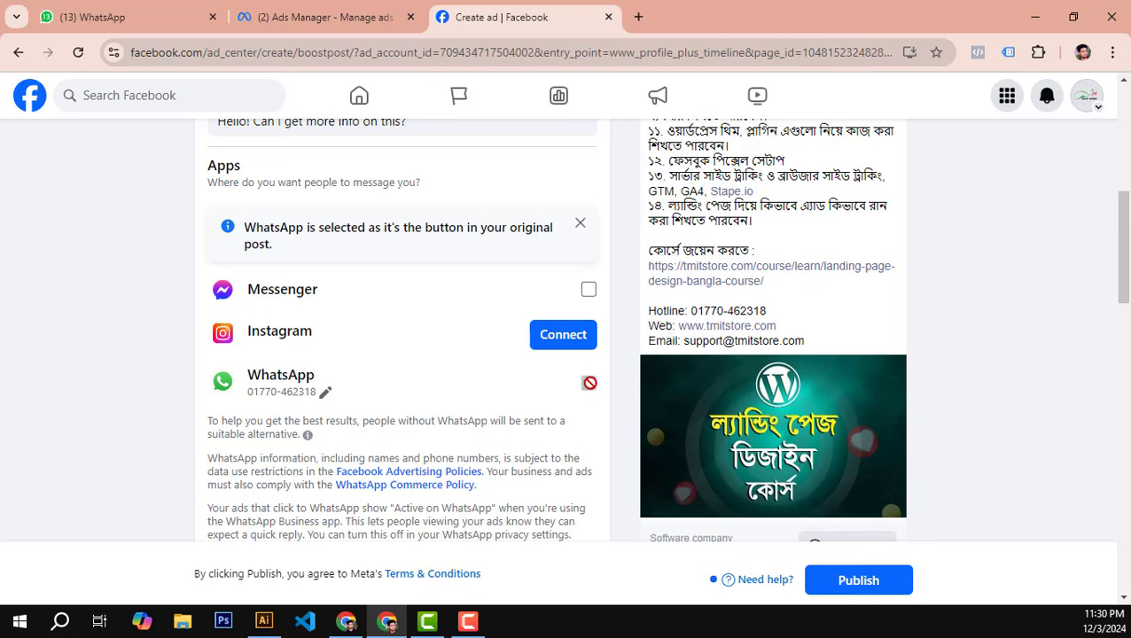
pyautogui.click(588, 290)
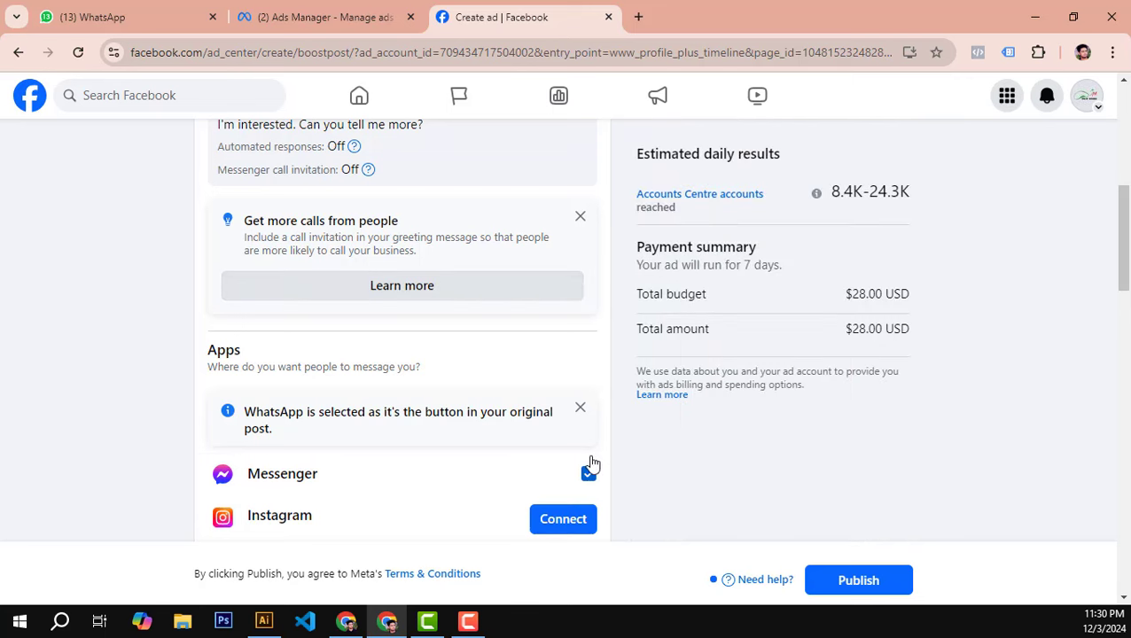
pyautogui.click(588, 473)
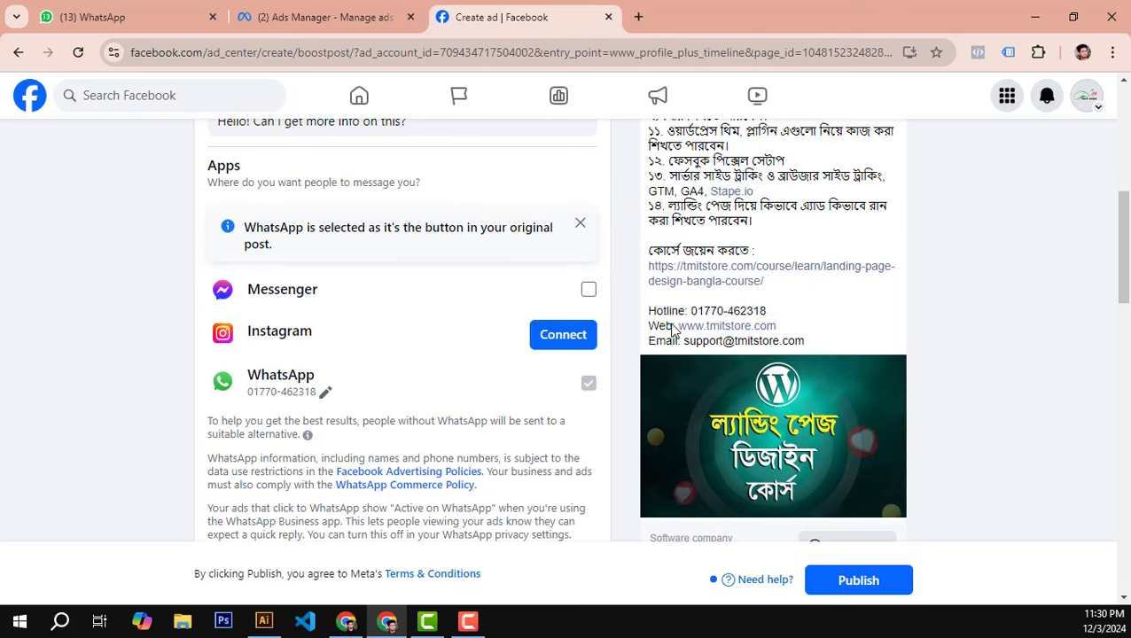
# Step: Turn on the employment special ad category, view the available ad categories, and turn it off again
pyautogui.scroll(-2, 561, 358)
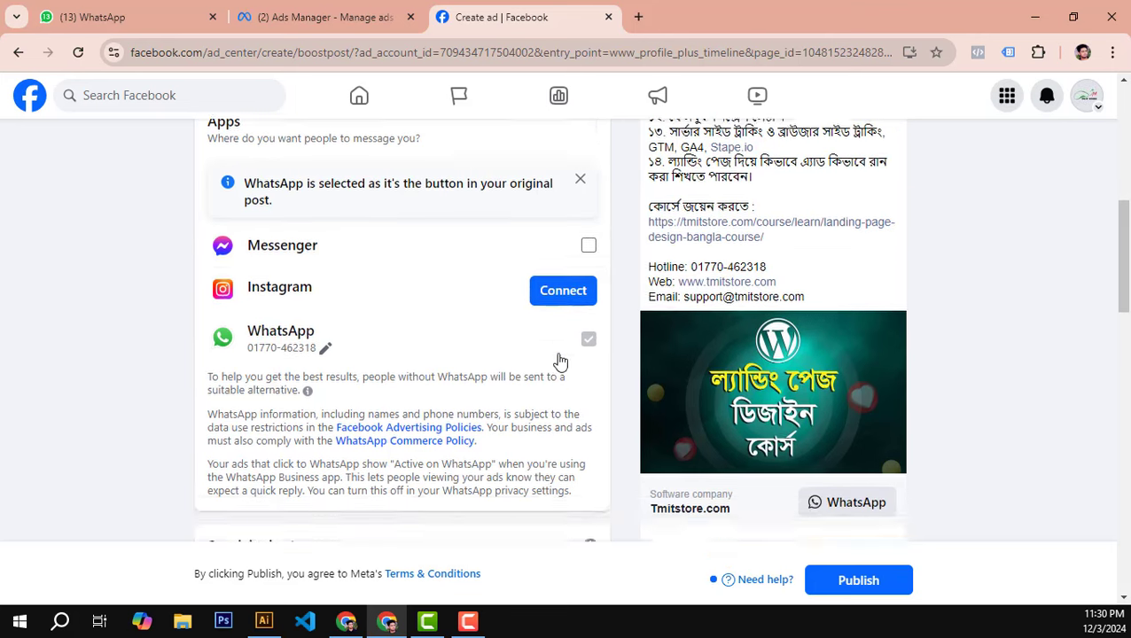
pyautogui.scroll(-2, 631, 321)
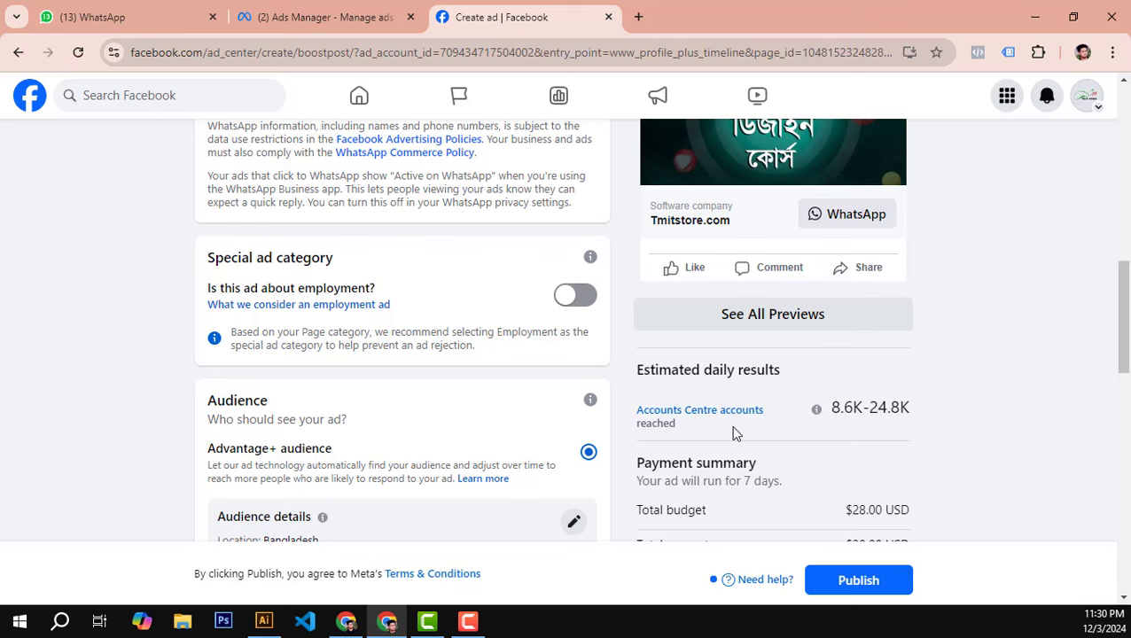
pyautogui.scroll(10, 808, 378)
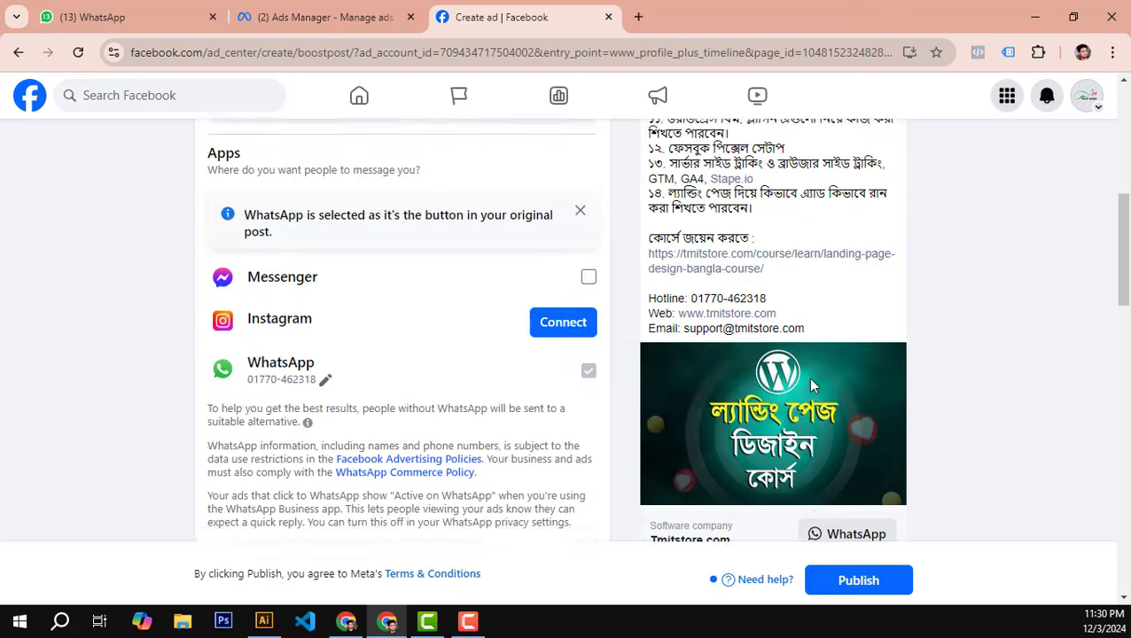
pyautogui.scroll(-7, 759, 379)
pyautogui.scroll(-4, 758, 379)
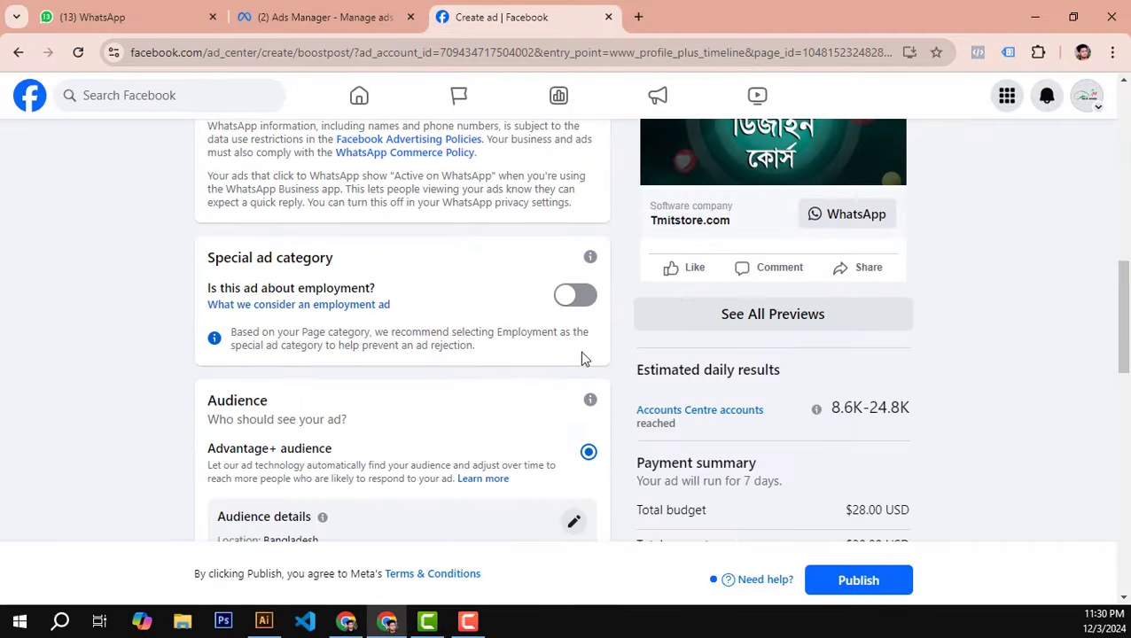
pyautogui.click(576, 295)
pyautogui.click(507, 353)
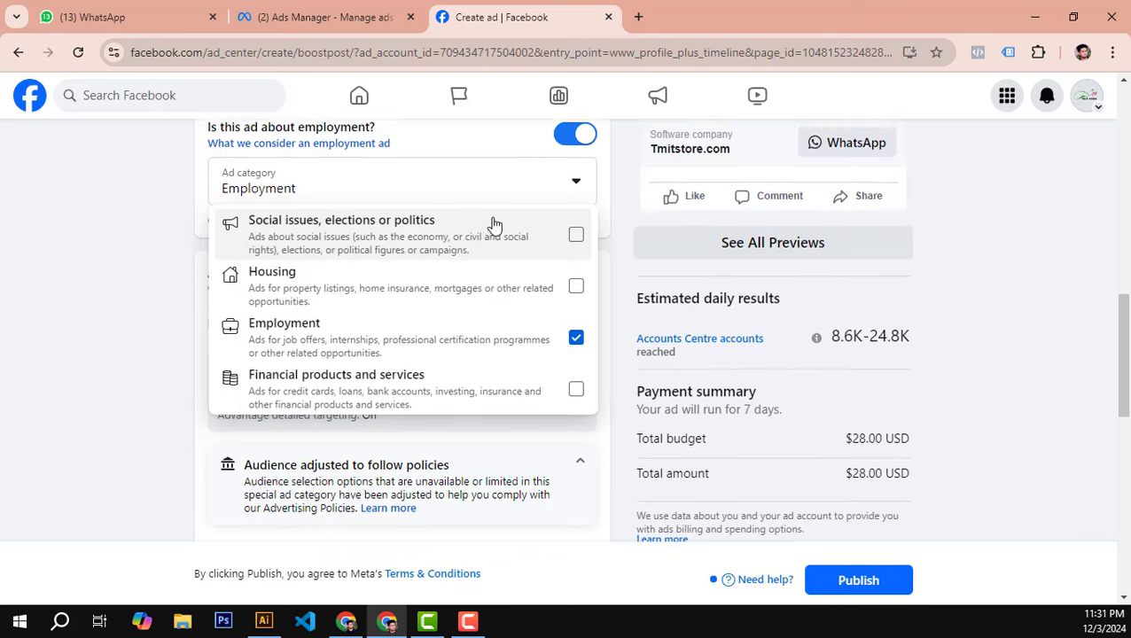
pyautogui.scroll(1, 489, 225)
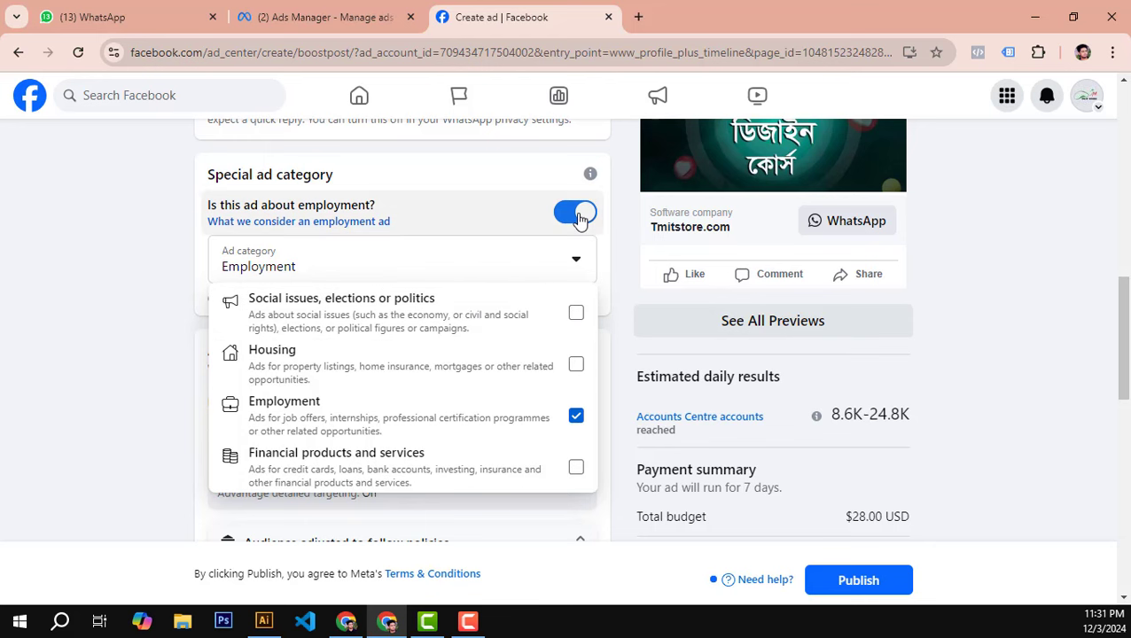
pyautogui.scroll(6, 894, 328)
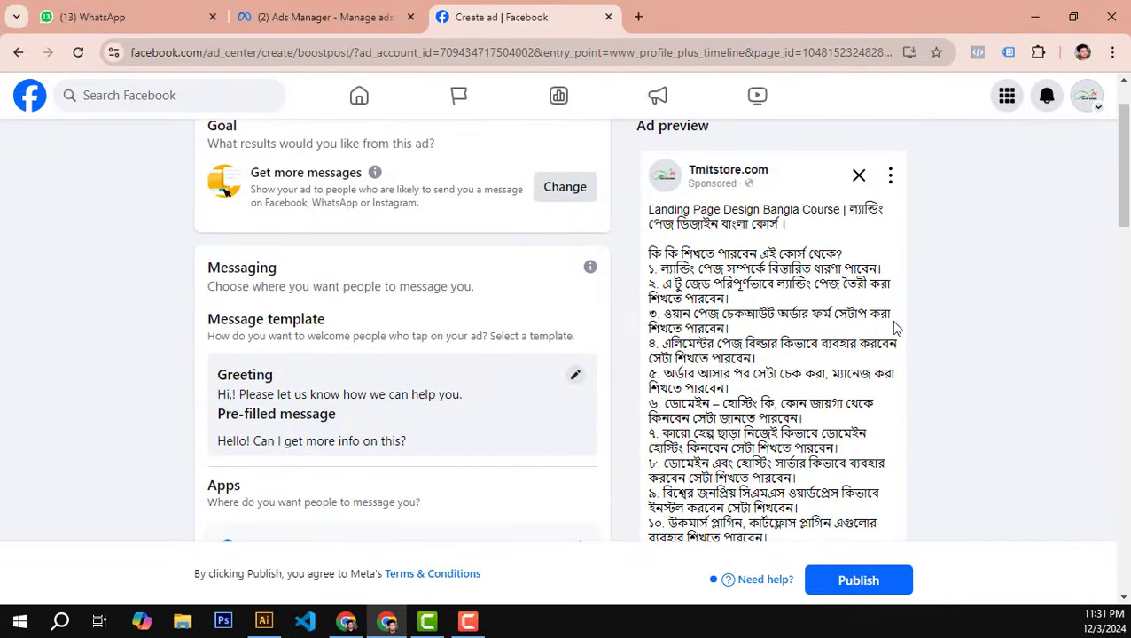
pyautogui.scroll(-6, 891, 324)
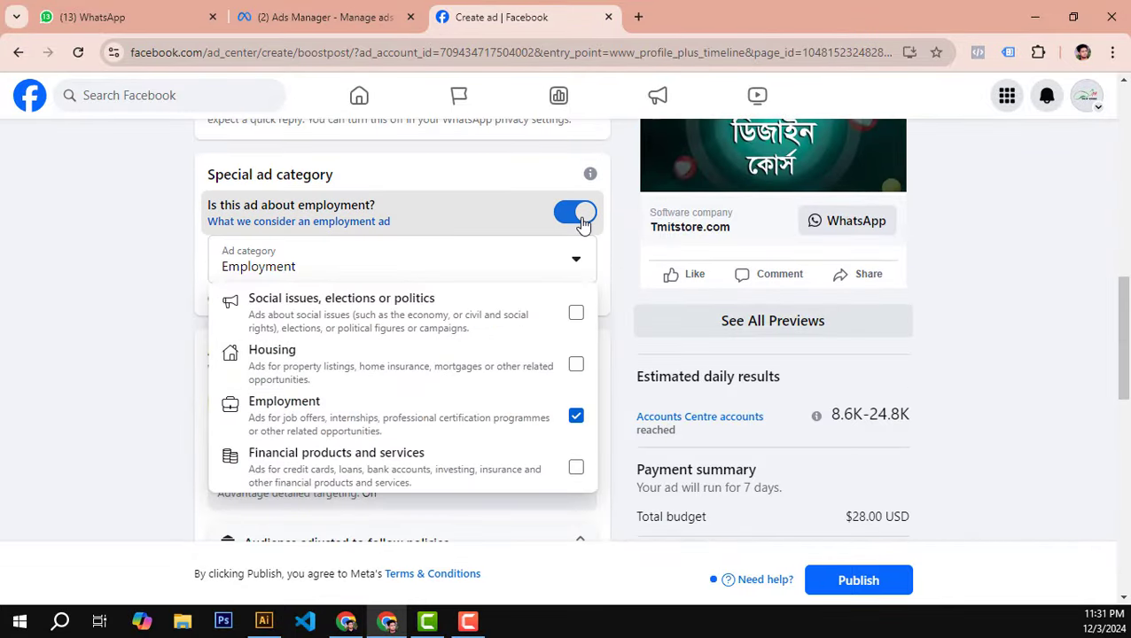
pyautogui.click(582, 217)
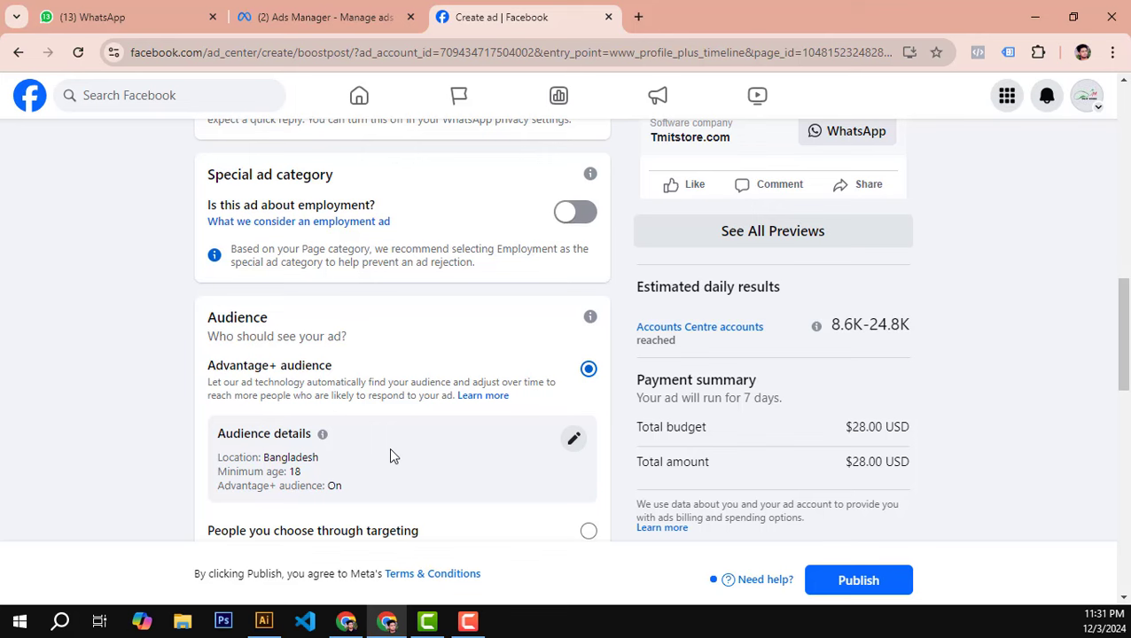
# Step: Edit the Advantage+ audience and set its maximum age to 50
pyautogui.scroll(-2, 523, 331)
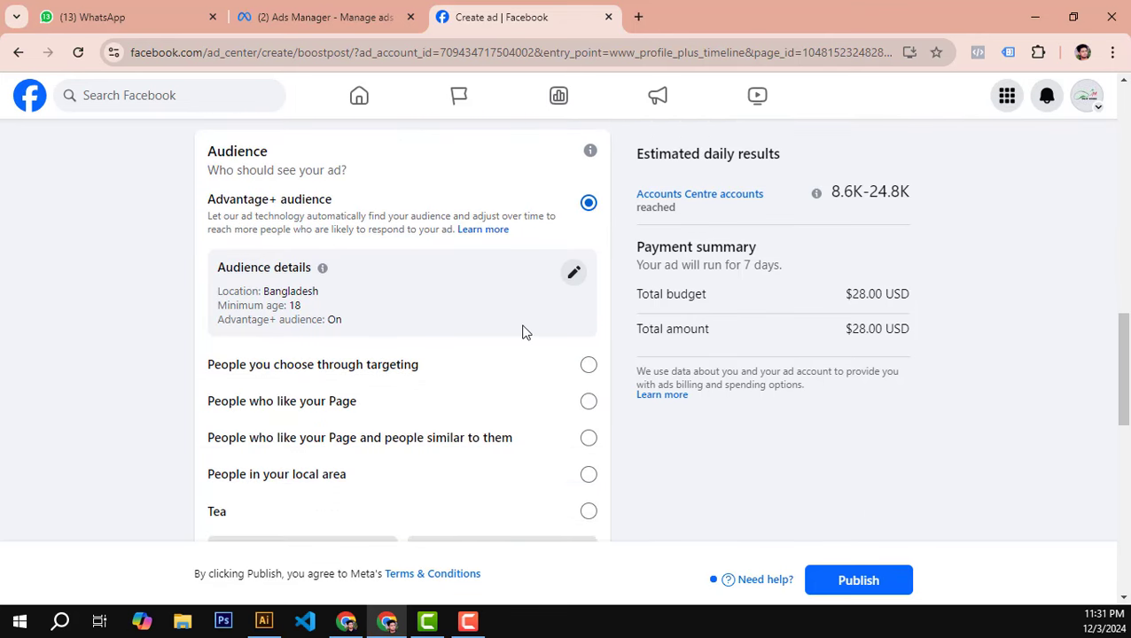
pyautogui.click(575, 276)
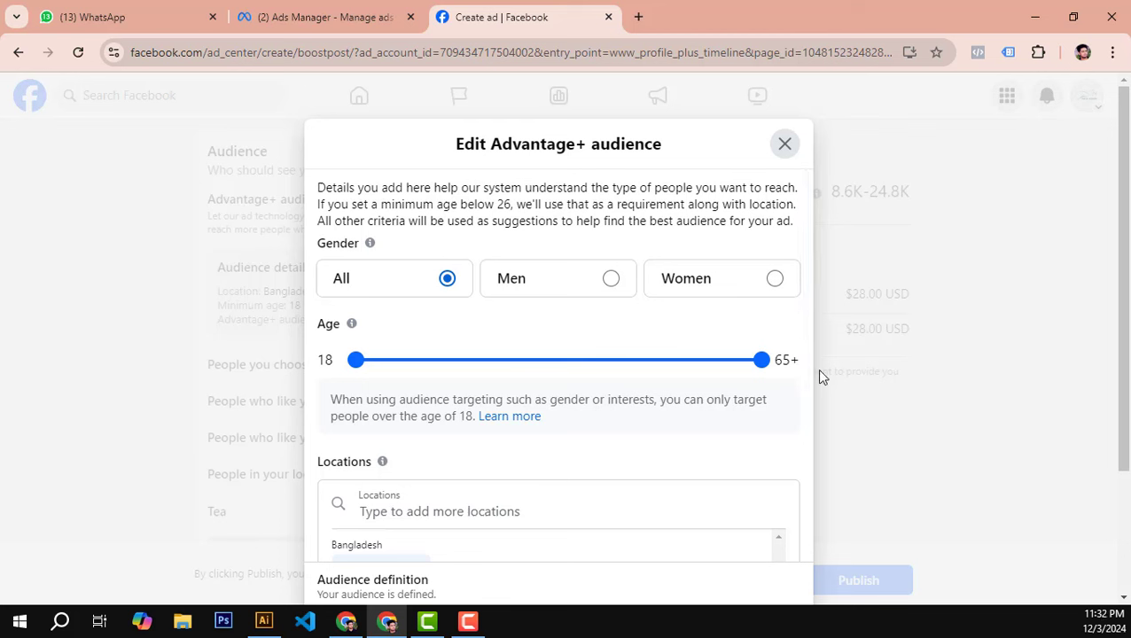
pyautogui.moveTo(761, 361); pyautogui.dragTo(633, 363)
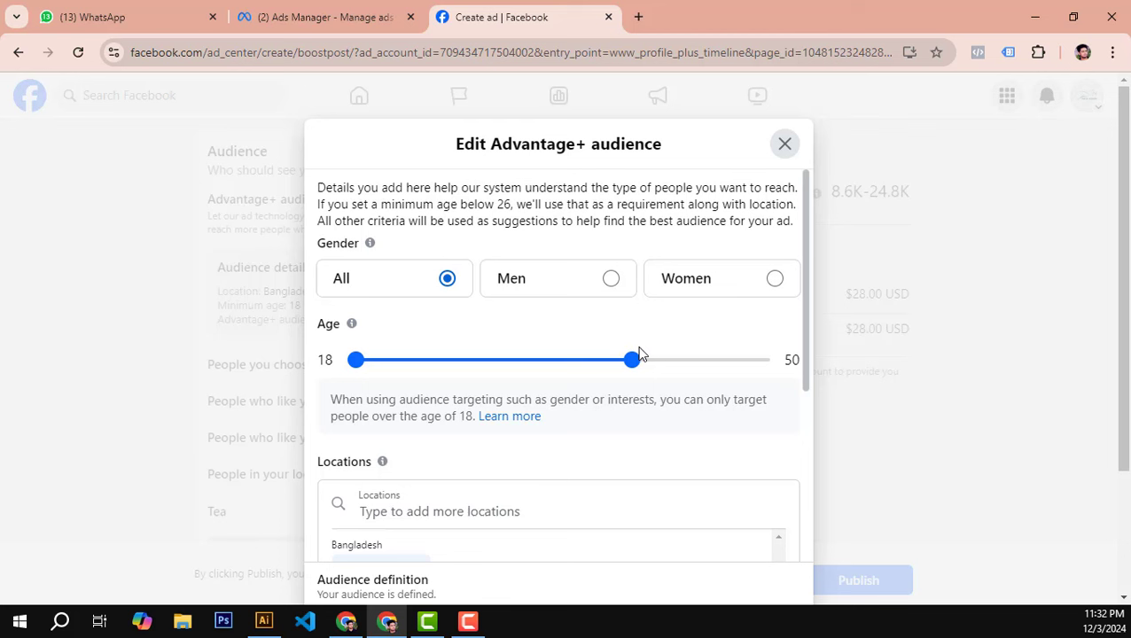
# Step: Replace Bangladesh with Gulshan-1, Dhaka as the audience location and inspect its targeting radius on the map
pyautogui.scroll(-3, 642, 355)
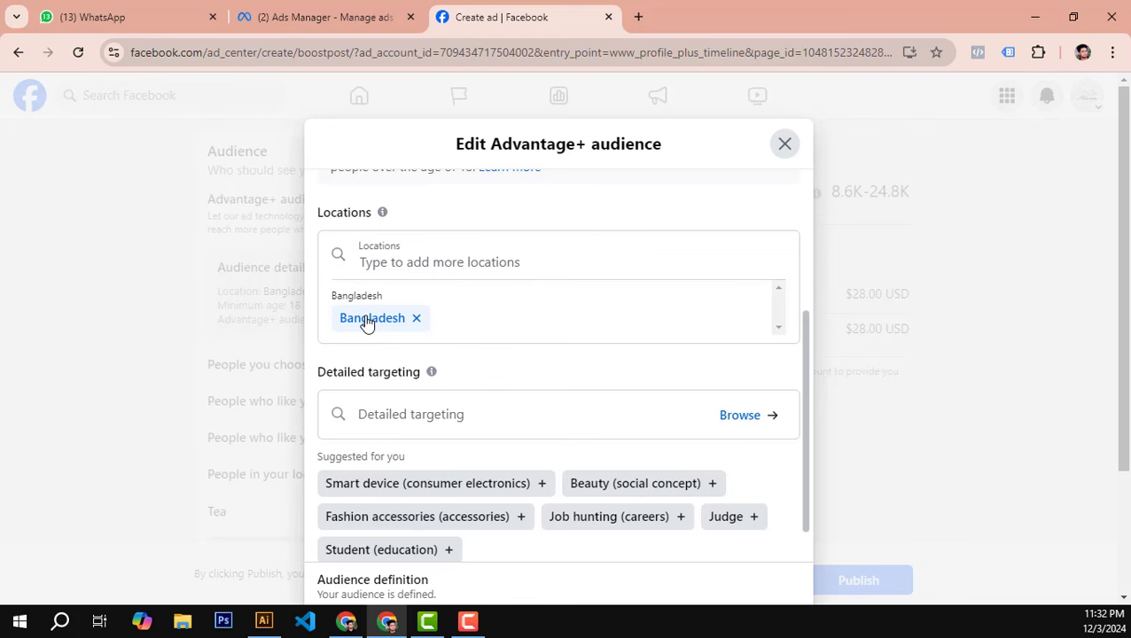
pyautogui.click(415, 318)
pyautogui.click(403, 106)
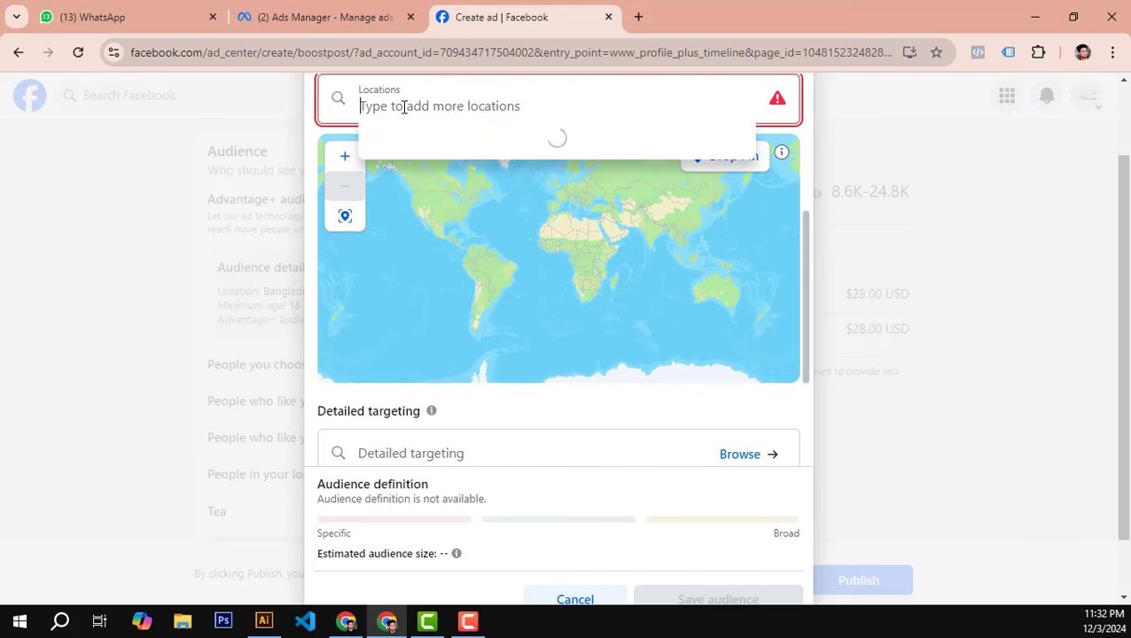
pyautogui.write('ge')
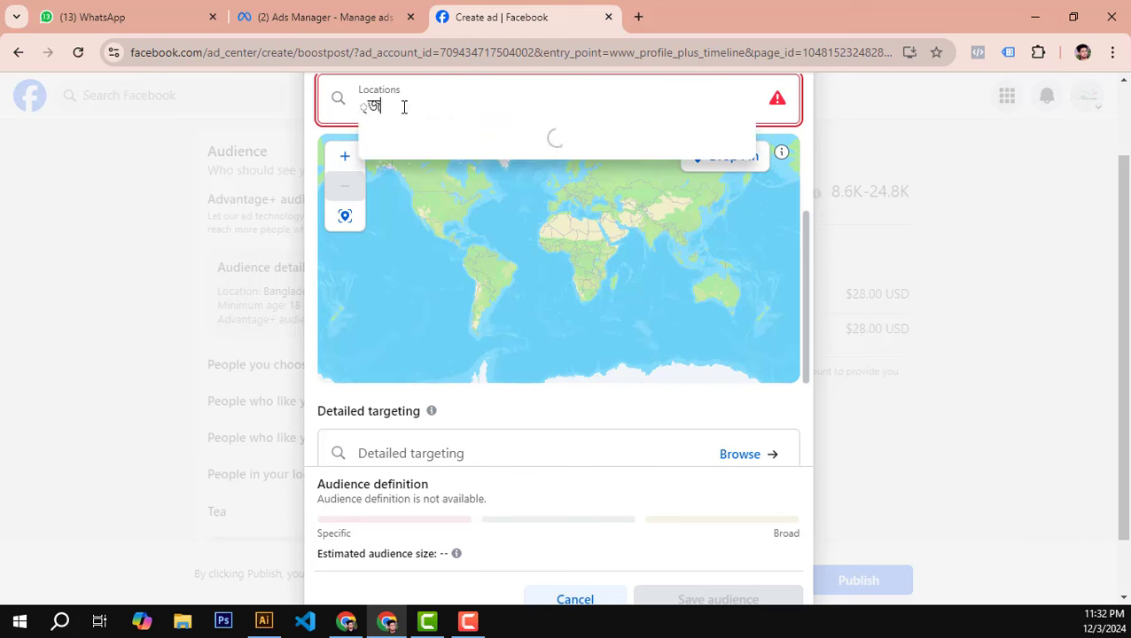
pyautogui.press('BackSpace')
pyautogui.press('BackSpace')
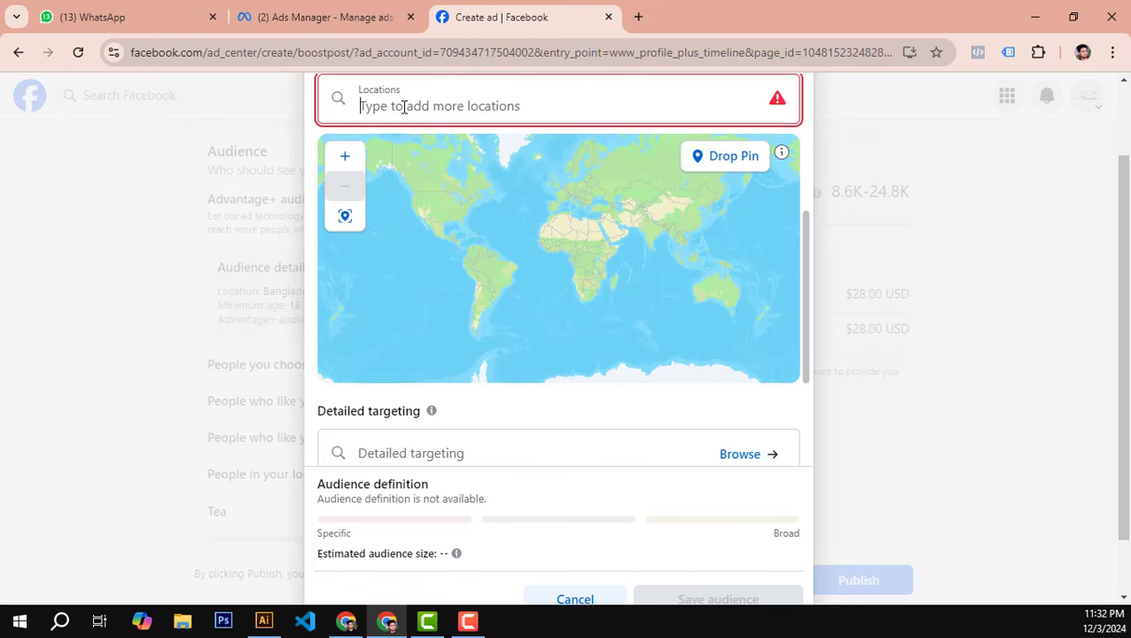
pyautogui.write('gul')
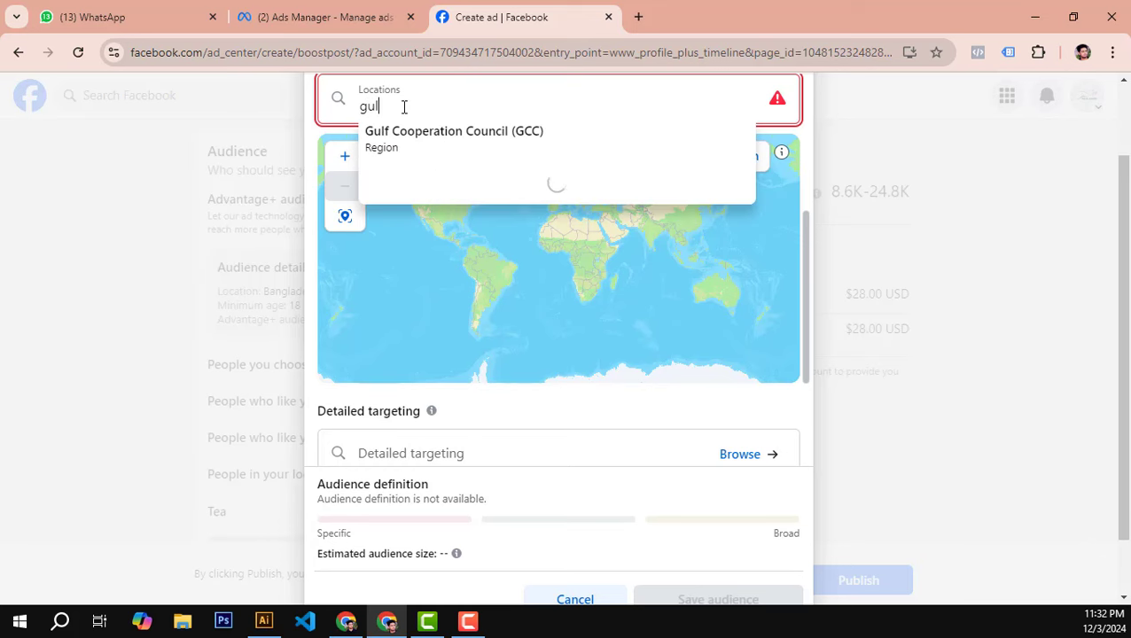
pyautogui.write('san')
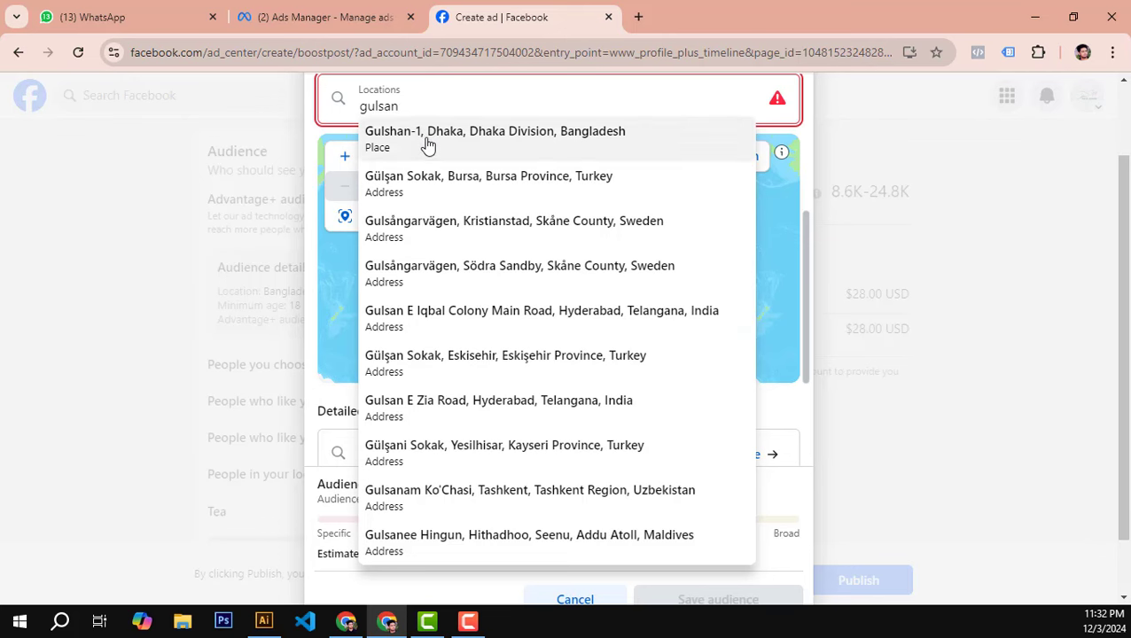
pyautogui.click(426, 142)
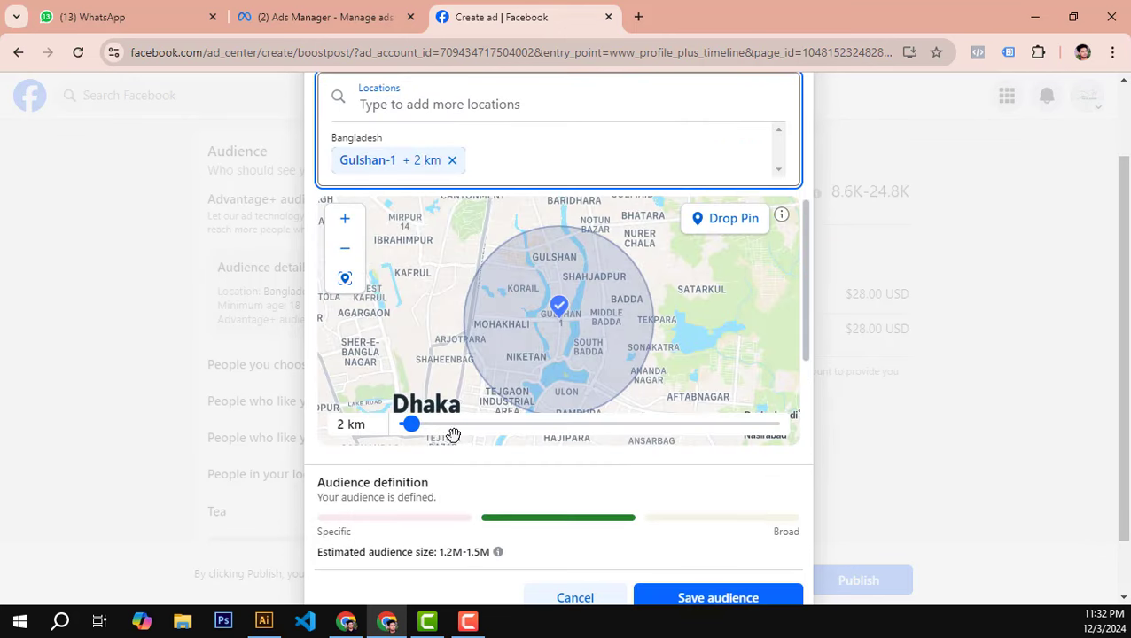
pyautogui.scroll(-2, 588, 328)
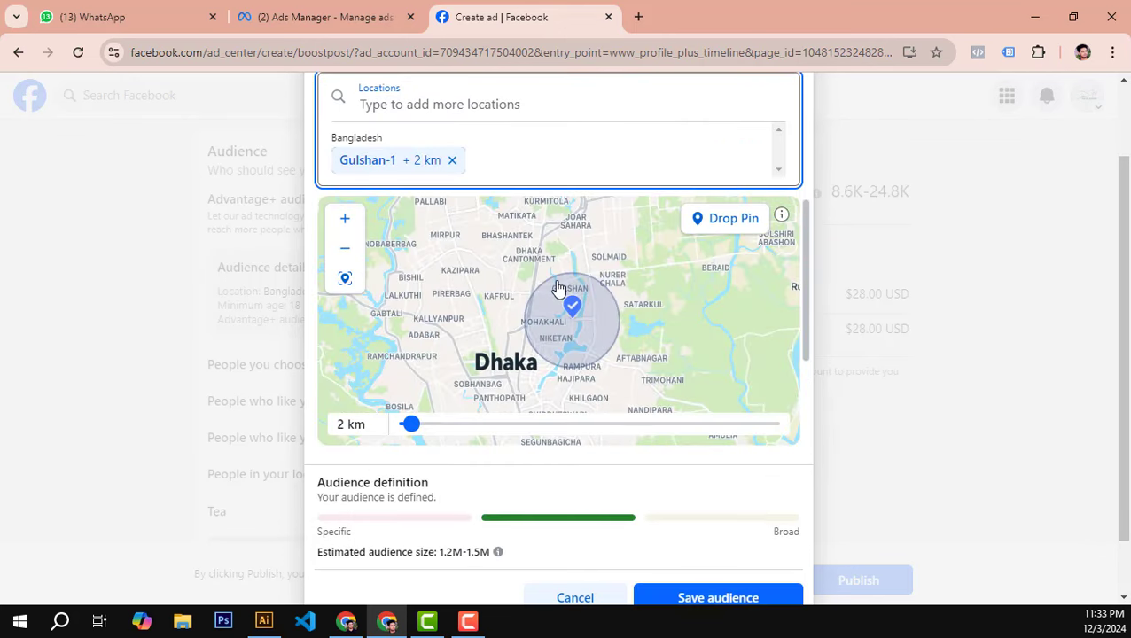
pyautogui.scroll(2, 583, 331)
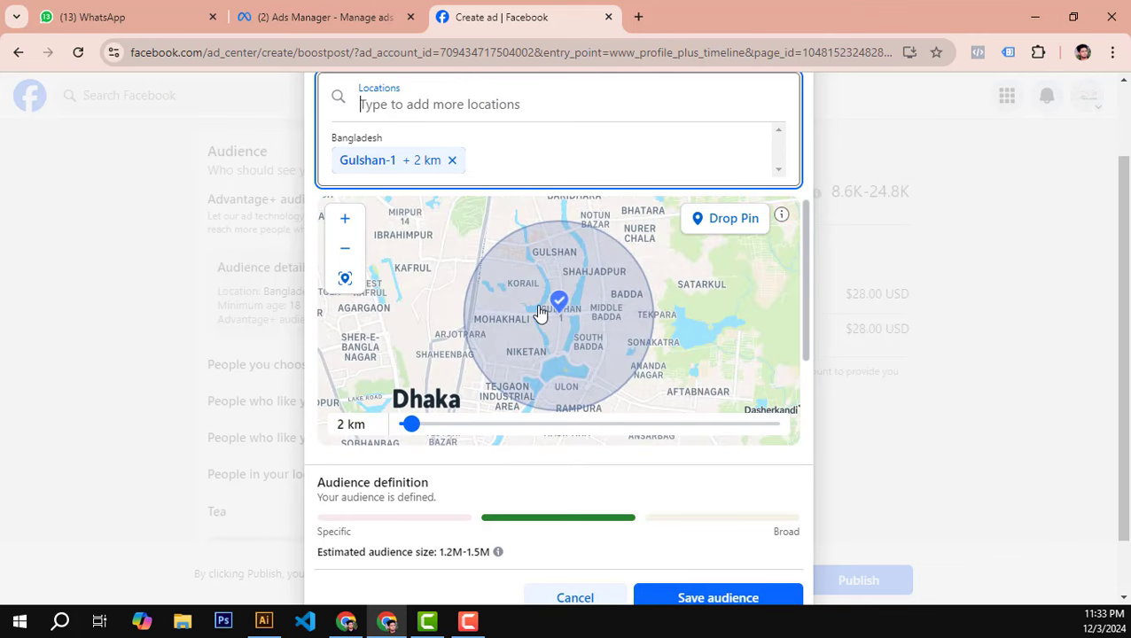
pyautogui.scroll(1, 542, 320)
pyautogui.scroll(-1, 538, 316)
pyautogui.moveTo(594, 313); pyautogui.dragTo(591, 278)
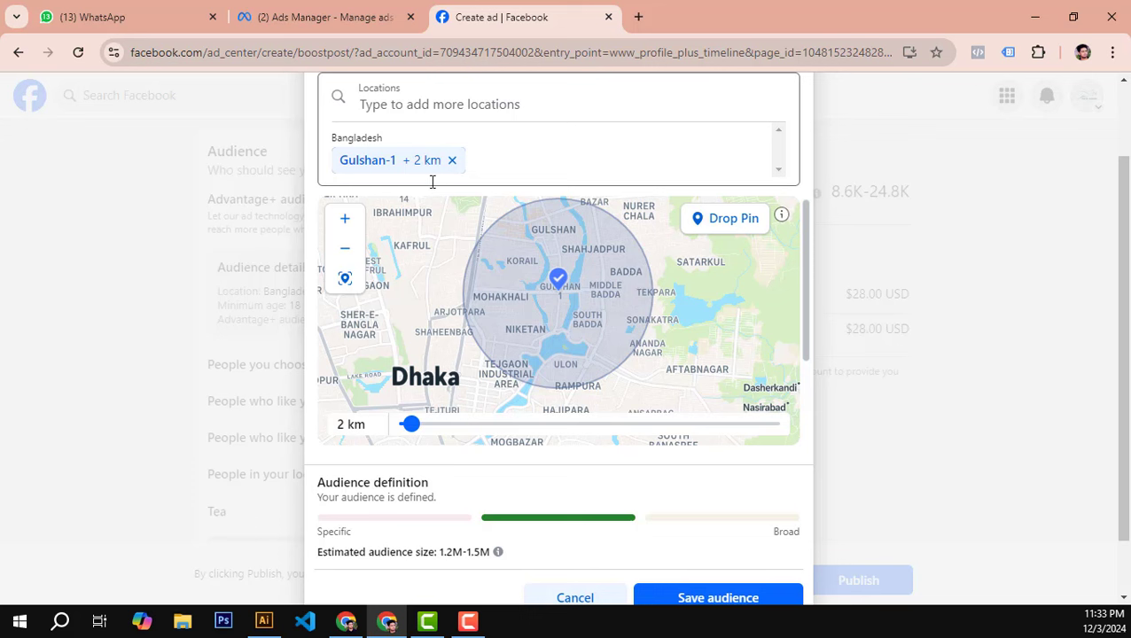
# Step: Add Mohamadpur Town Hall Bazar. Retail Market, Dhaka, as a second audience location alongside Gulshan-1
pyautogui.click(441, 105)
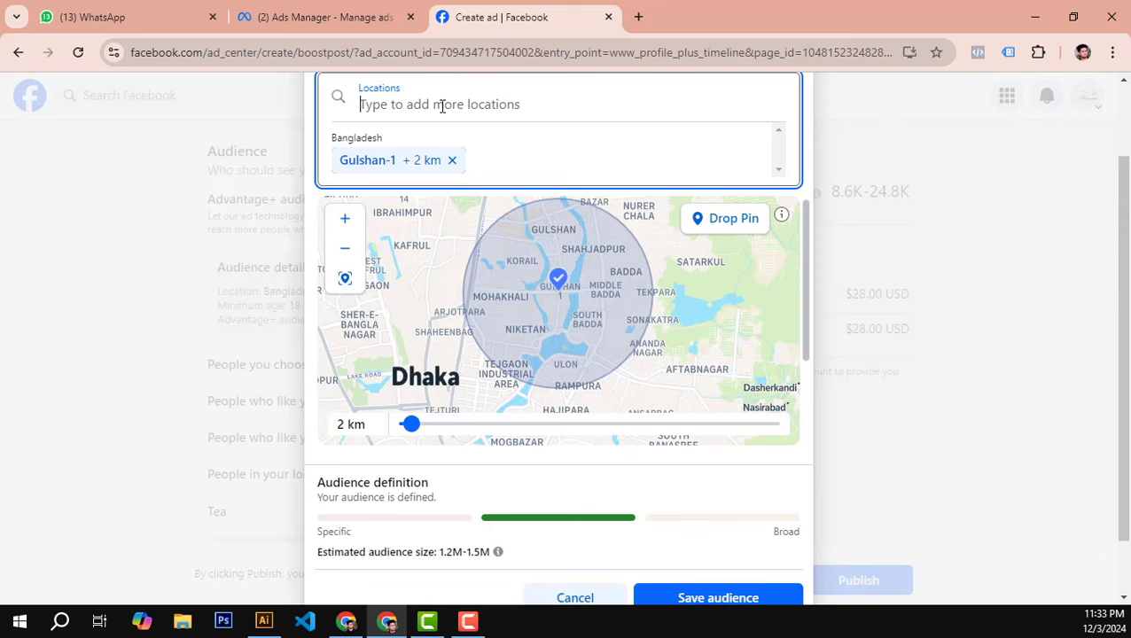
pyautogui.write('Mohama')
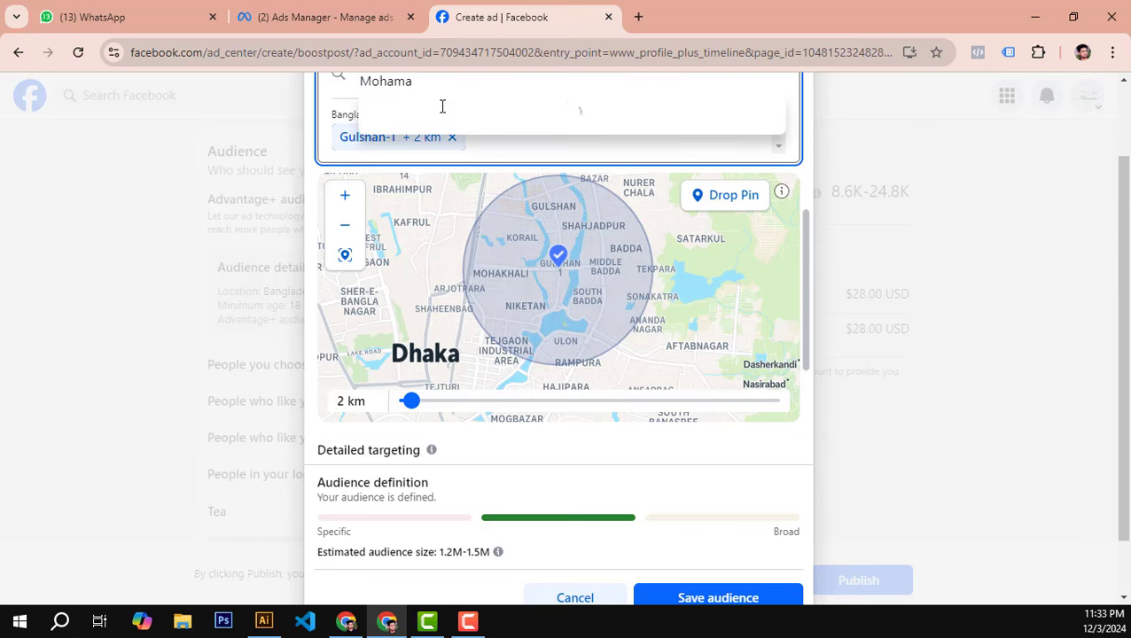
pyautogui.write('dpu')
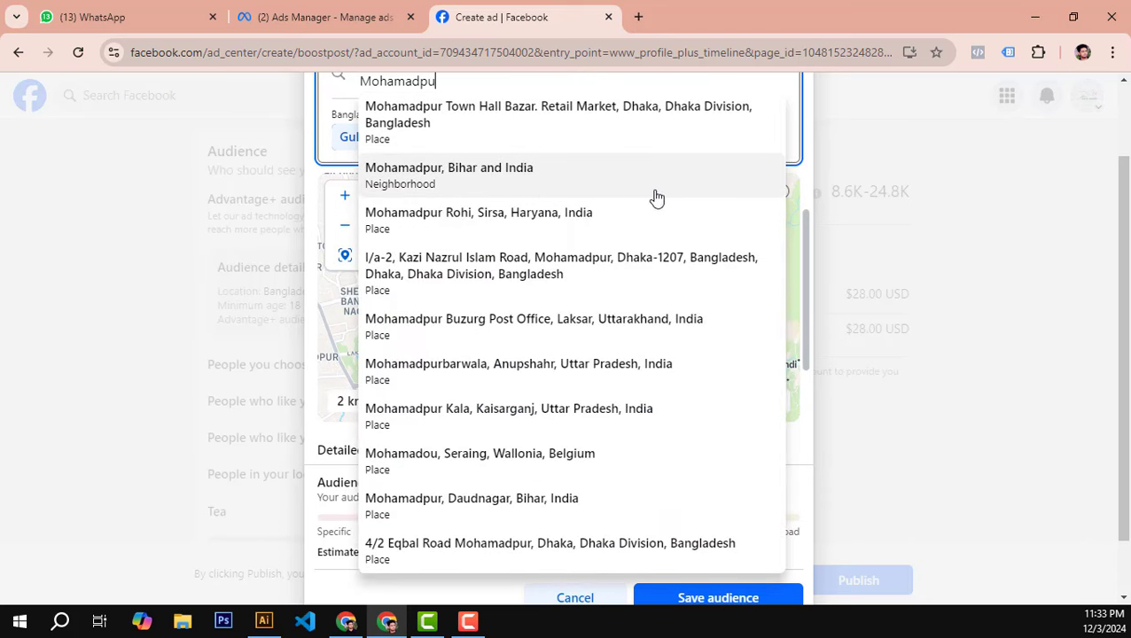
pyautogui.click(446, 123)
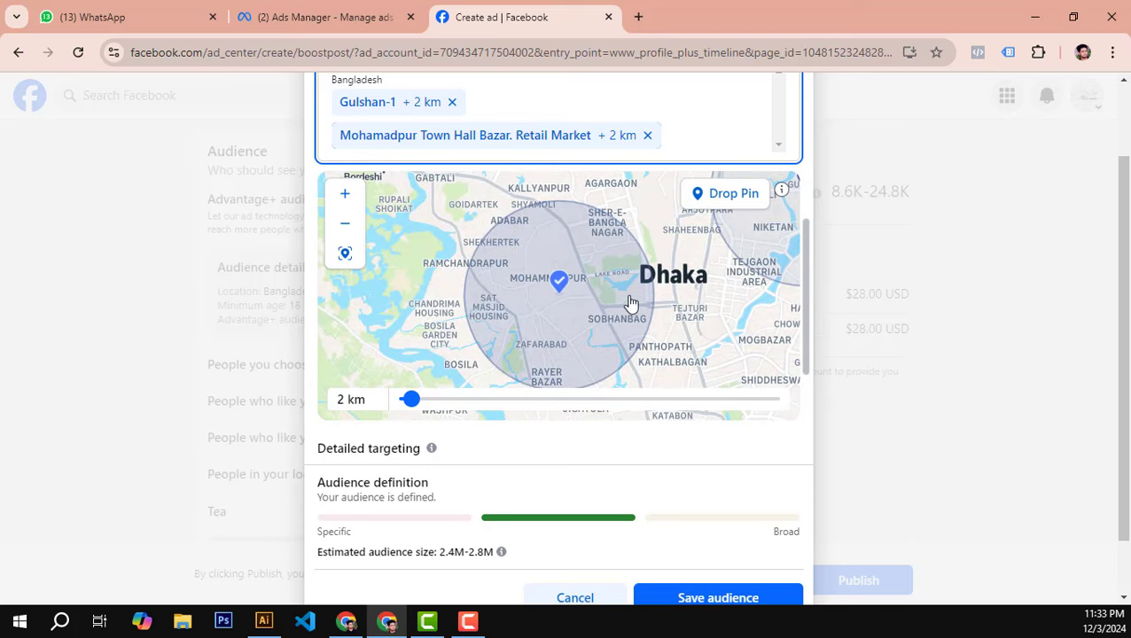
# Step: Set the targeting radius around Mohamadpur Town Hall Bazar to 5 km
pyautogui.scroll(-2, 613, 305)
pyautogui.scroll(2, 608, 312)
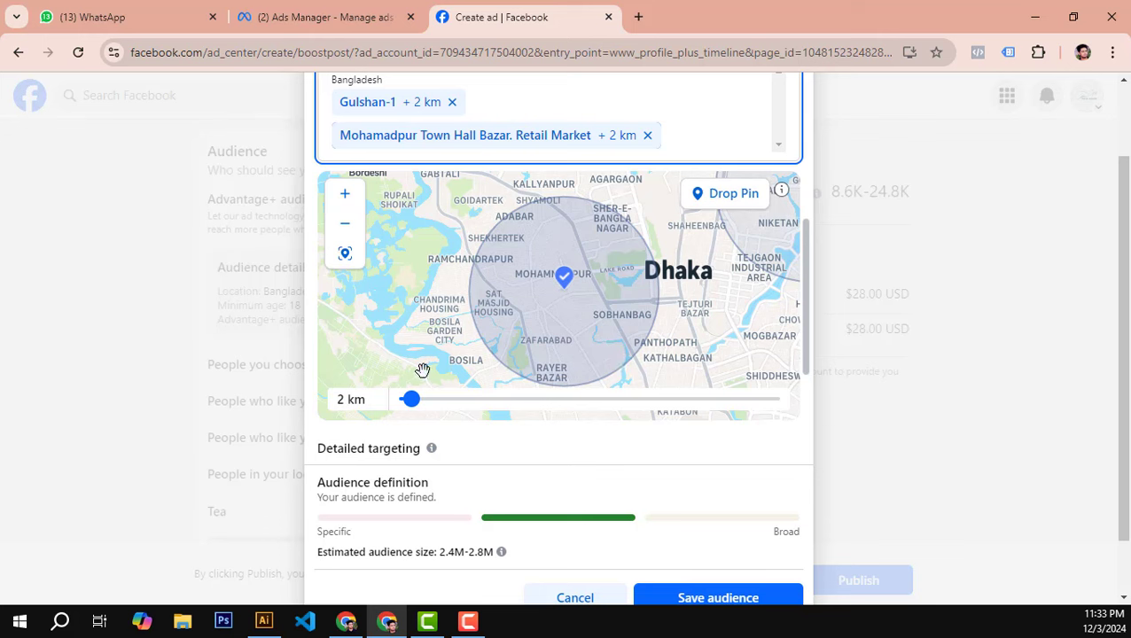
pyautogui.moveTo(411, 403); pyautogui.dragTo(421, 406)
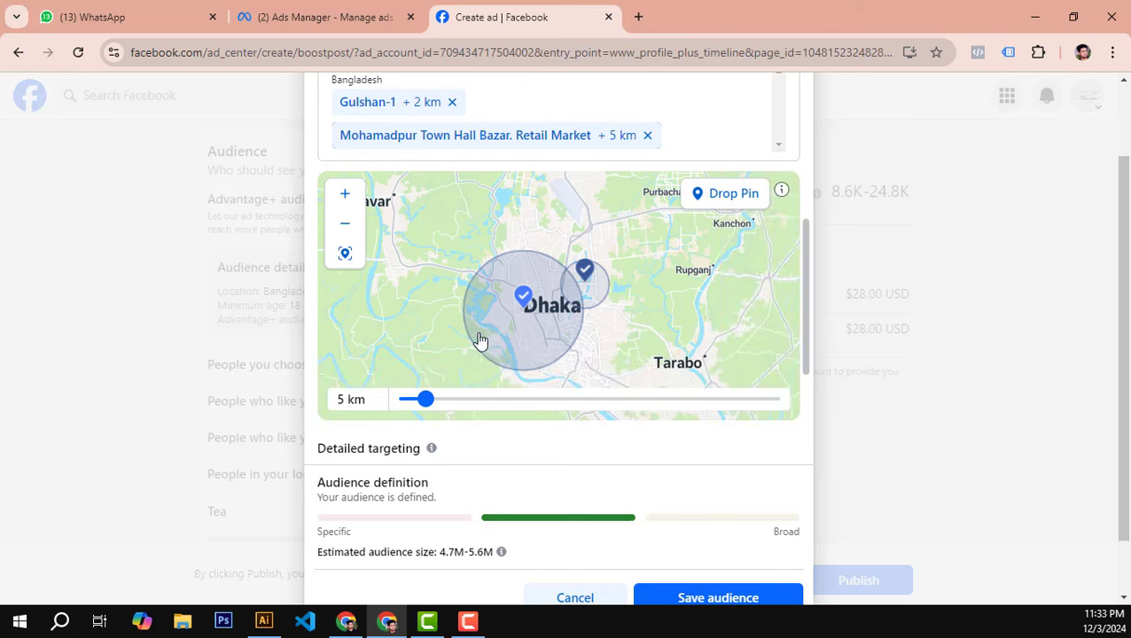
pyautogui.click(428, 409)
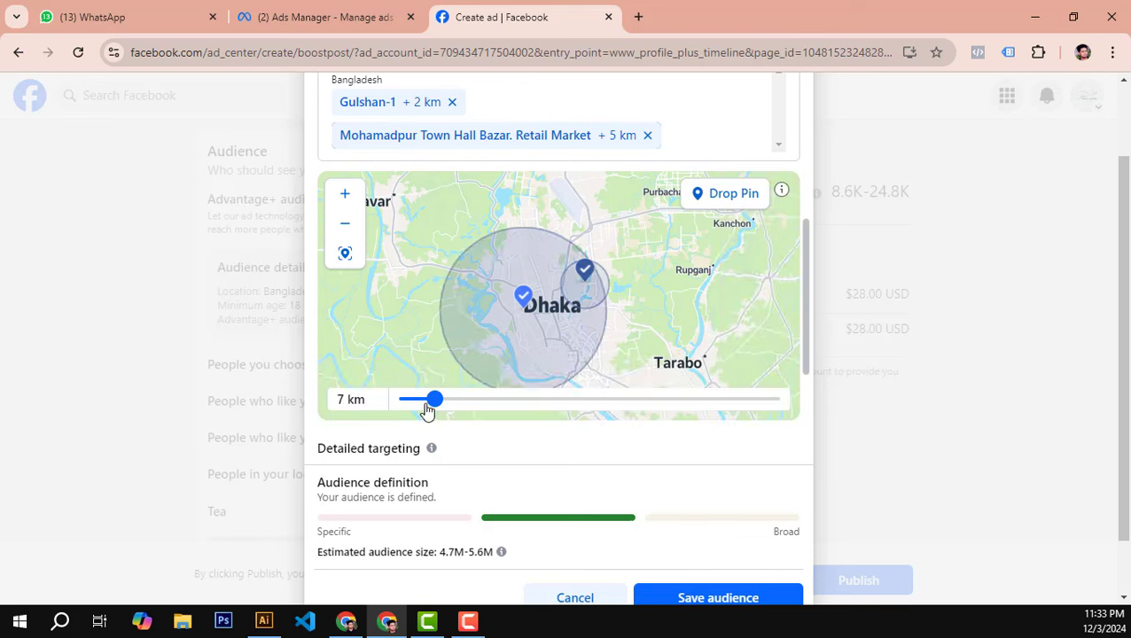
pyautogui.moveTo(429, 411); pyautogui.dragTo(422, 405)
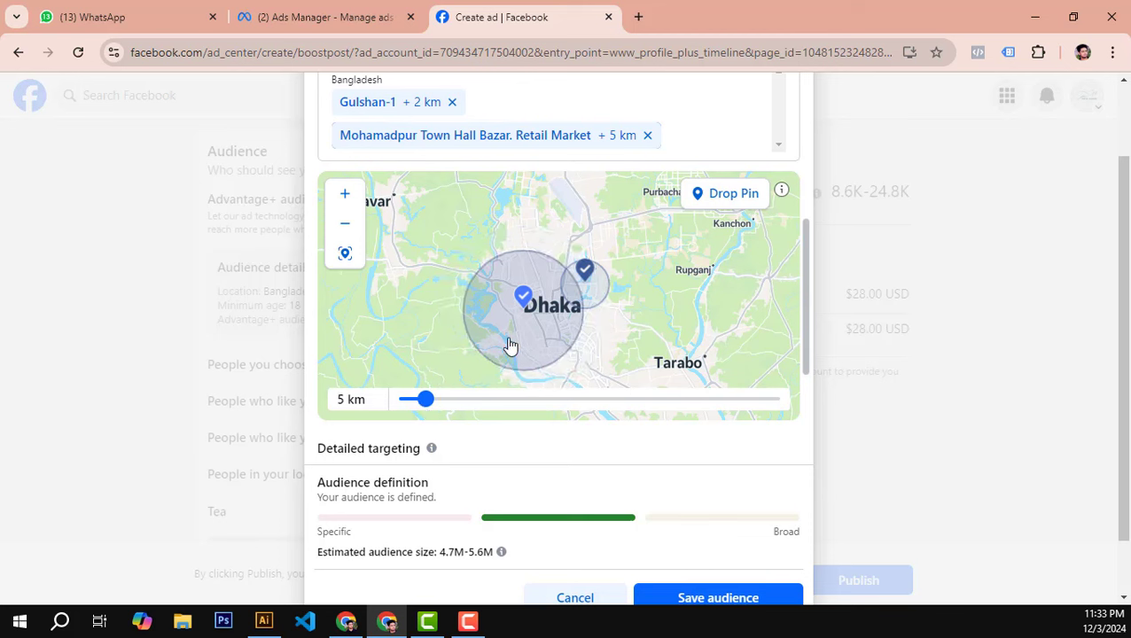
# Step: Examine the targeted areas around Dhaka on the map and review the audience's location, detailed targeting, gender and age settings
pyautogui.moveTo(643, 301); pyautogui.dragTo(611, 233)
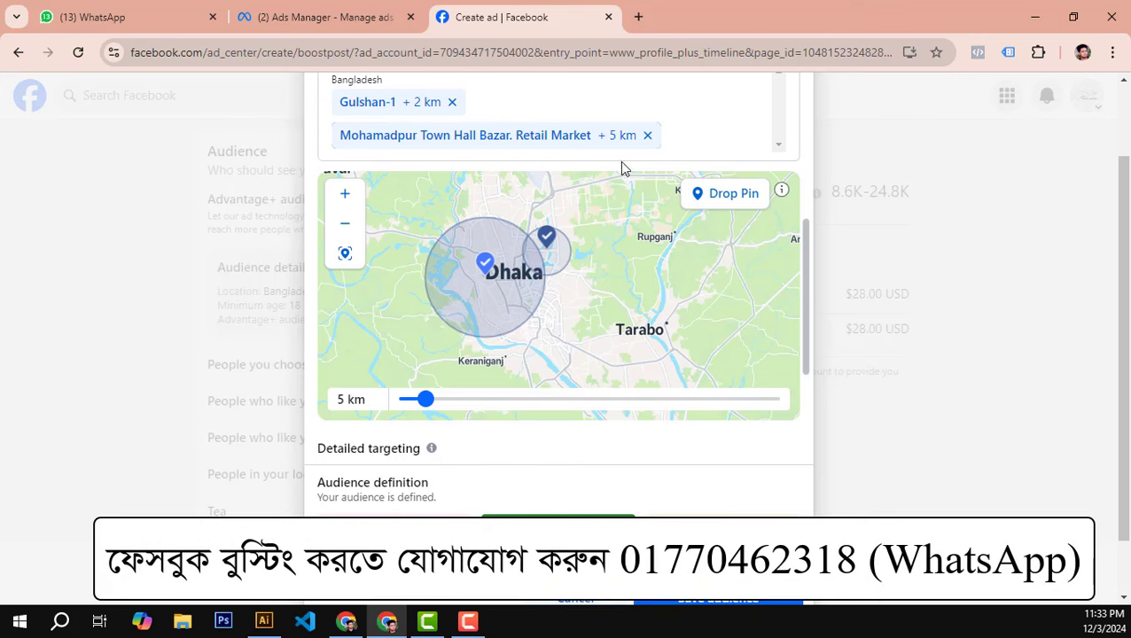
pyautogui.scroll(1, 705, 141)
pyautogui.scroll(2, 704, 141)
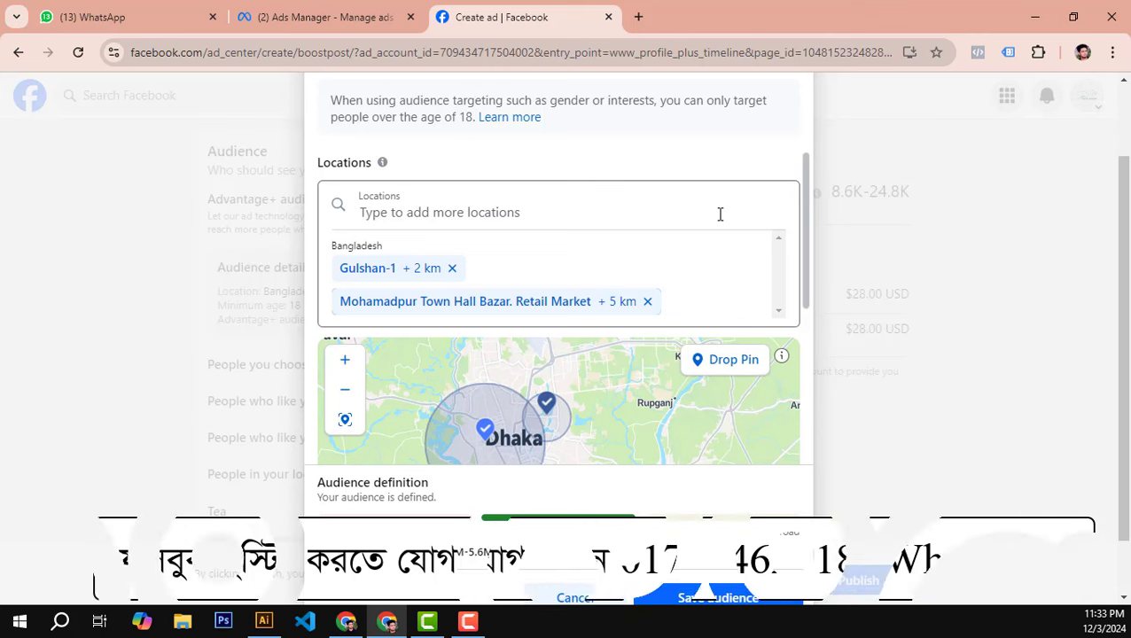
pyautogui.scroll(-2, 783, 239)
pyautogui.scroll(-1, 784, 222)
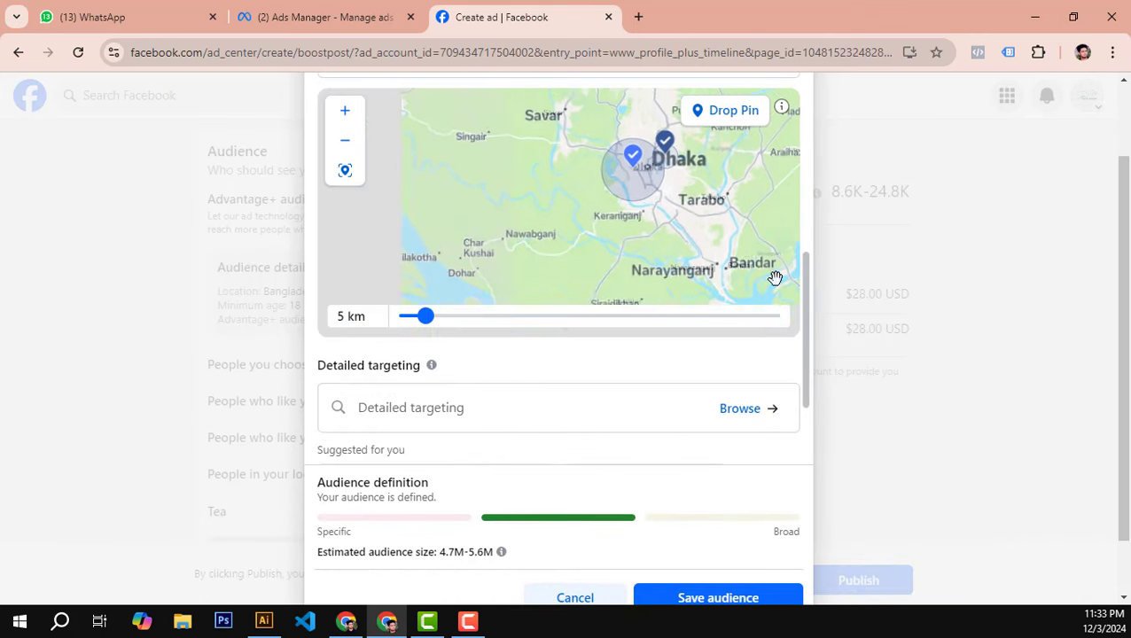
pyautogui.scroll(-1, 748, 444)
pyautogui.scroll(2, 803, 285)
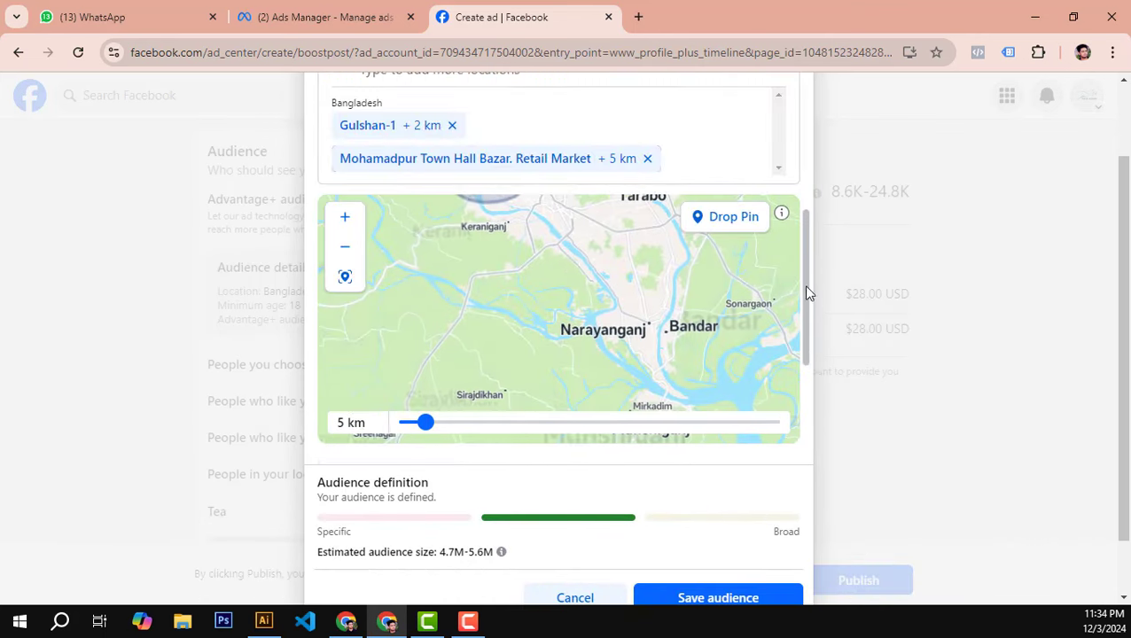
pyautogui.scroll(-1, 589, 268)
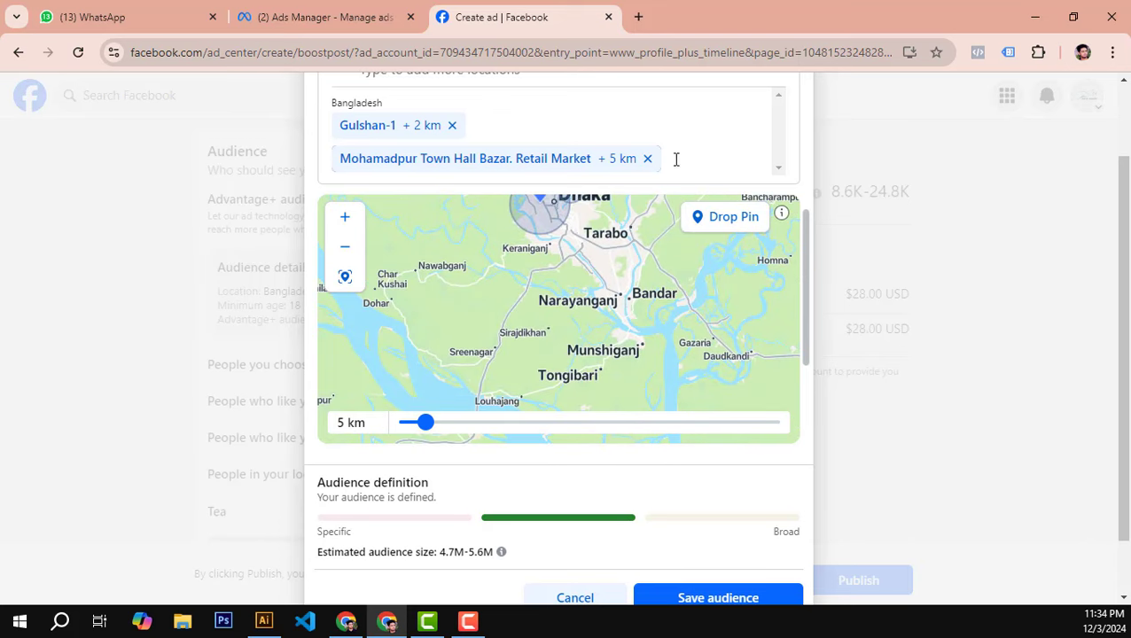
pyautogui.scroll(1, 777, 176)
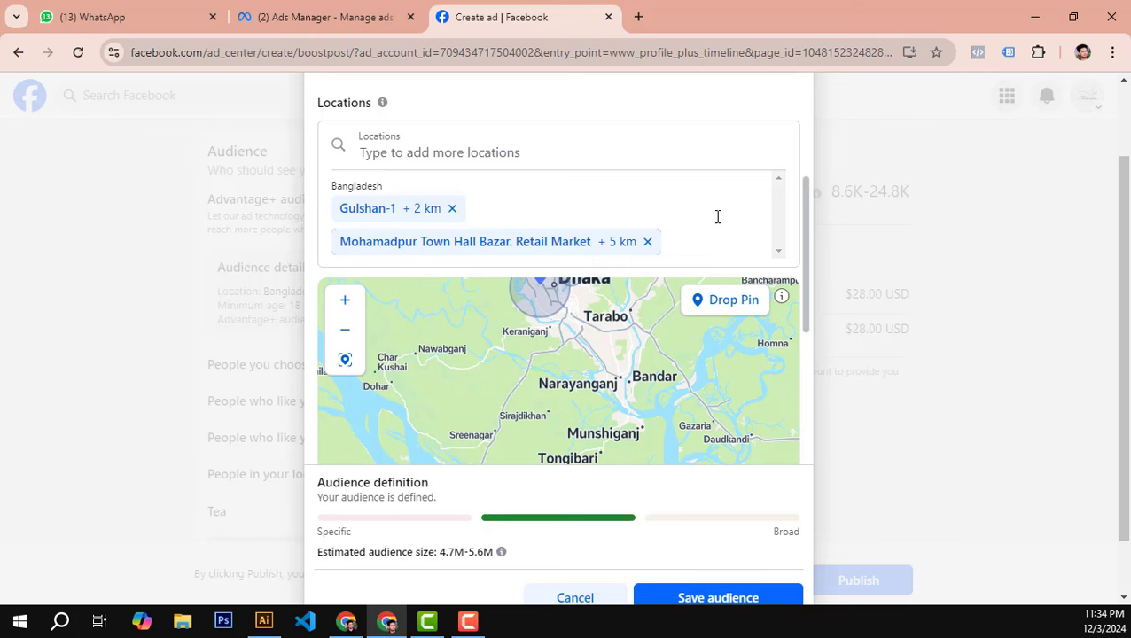
pyautogui.scroll(-2, 804, 163)
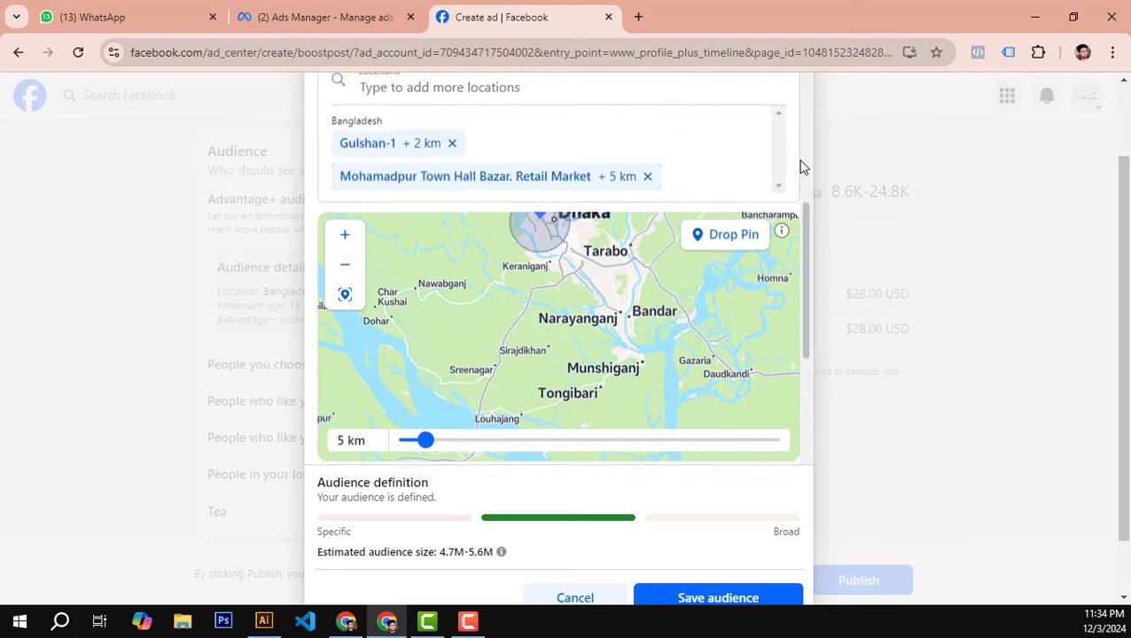
pyautogui.scroll(-1, 656, 397)
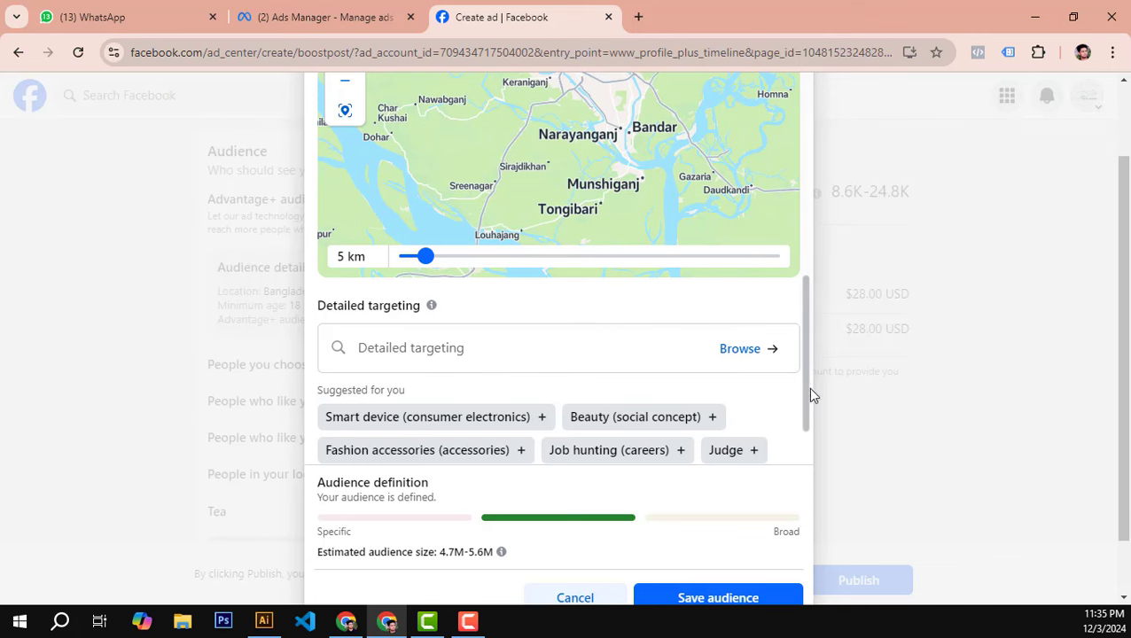
pyautogui.scroll(6, 810, 394)
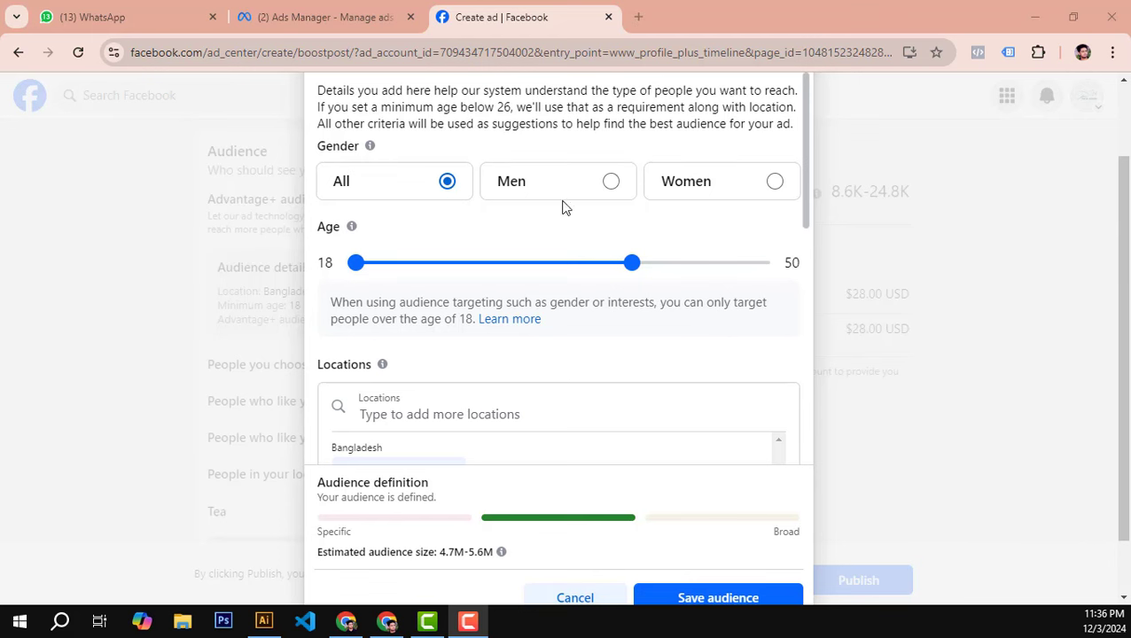
# Step: Find men clothing in the audience's detailed targeting and add the Men's clothing interest
pyautogui.scroll(-1, 611, 364)
pyautogui.scroll(-3, 611, 365)
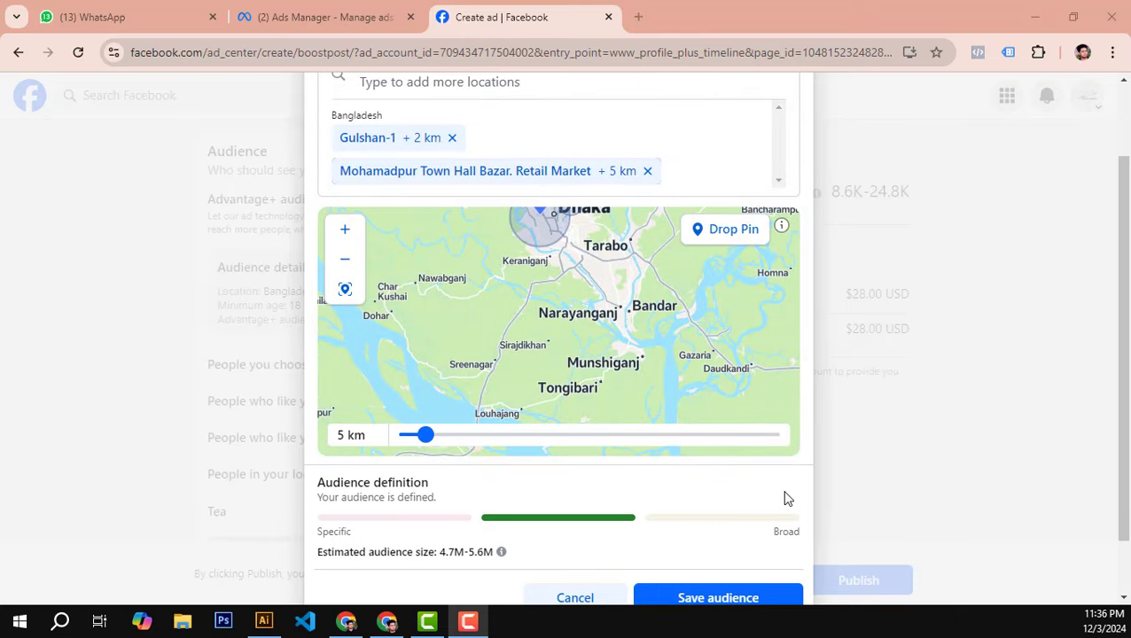
pyautogui.scroll(-1, 775, 489)
pyautogui.scroll(-3, 766, 413)
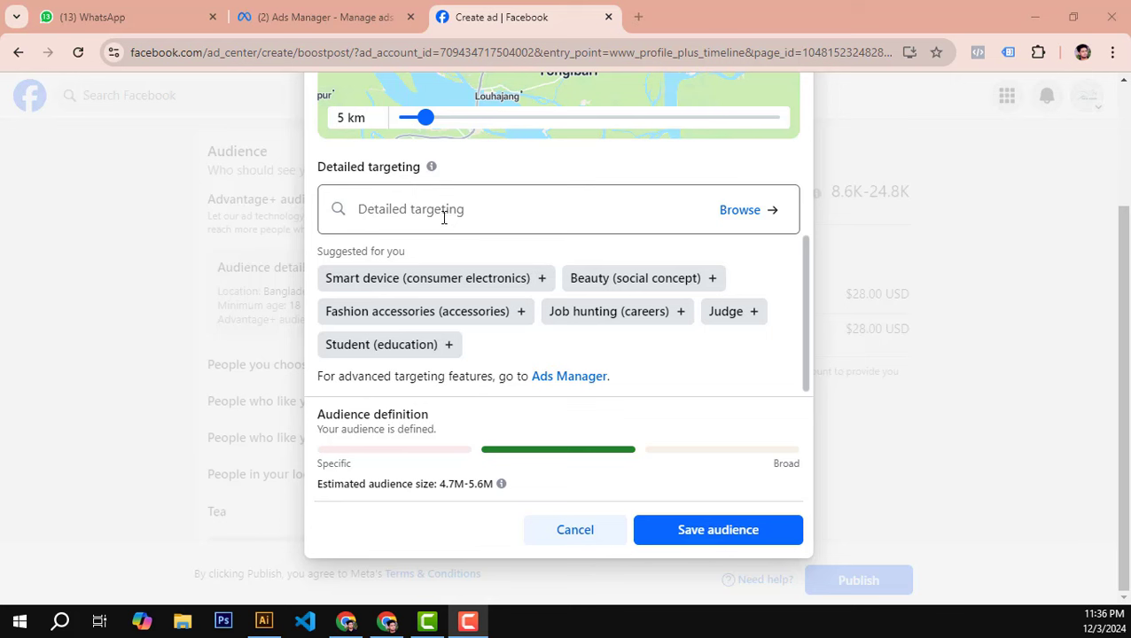
pyautogui.click(444, 217)
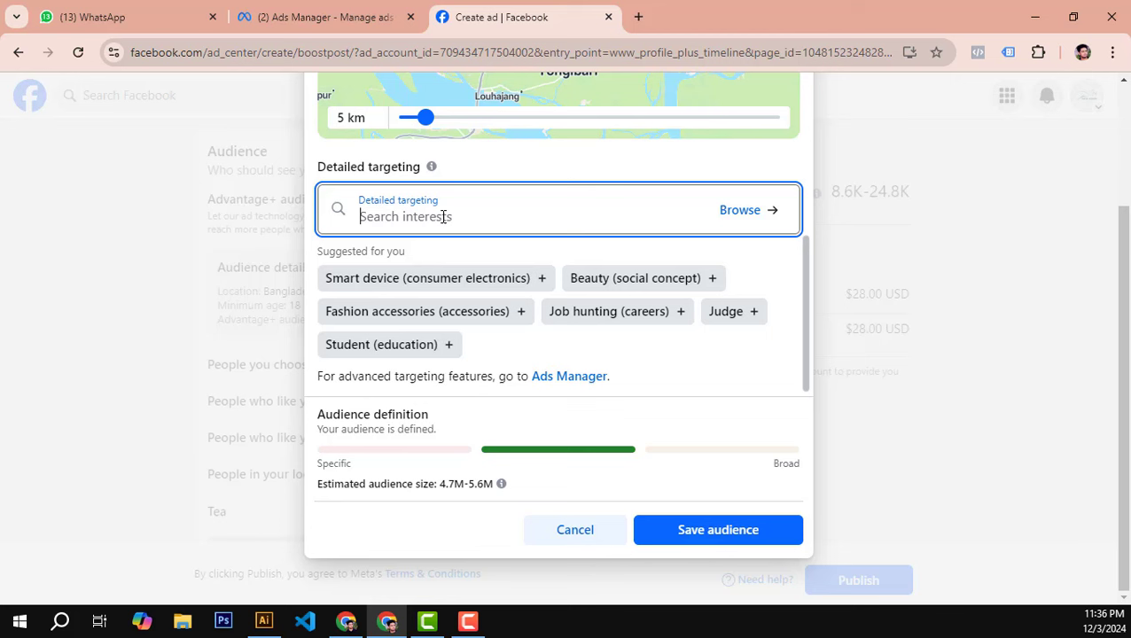
pyautogui.write('men clot')
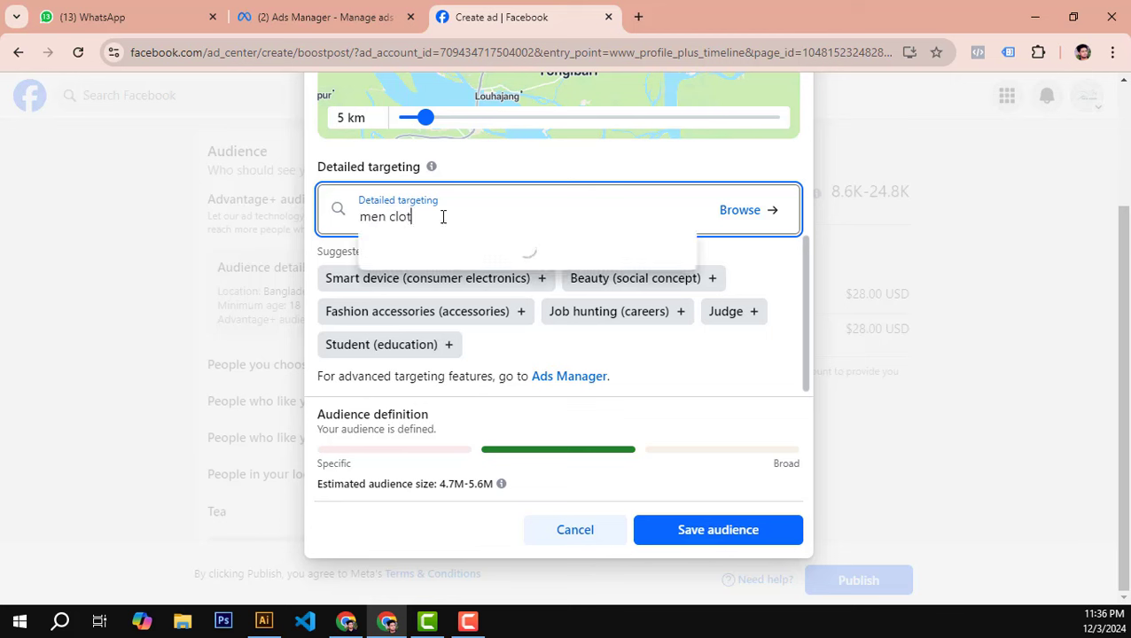
pyautogui.write('hing')
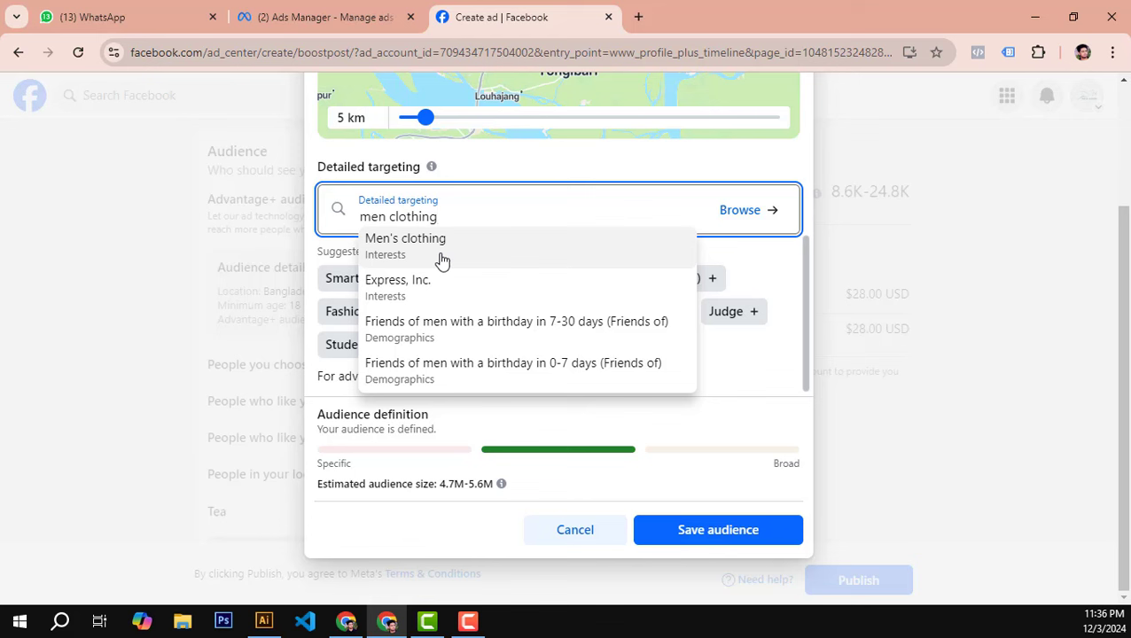
pyautogui.click(442, 259)
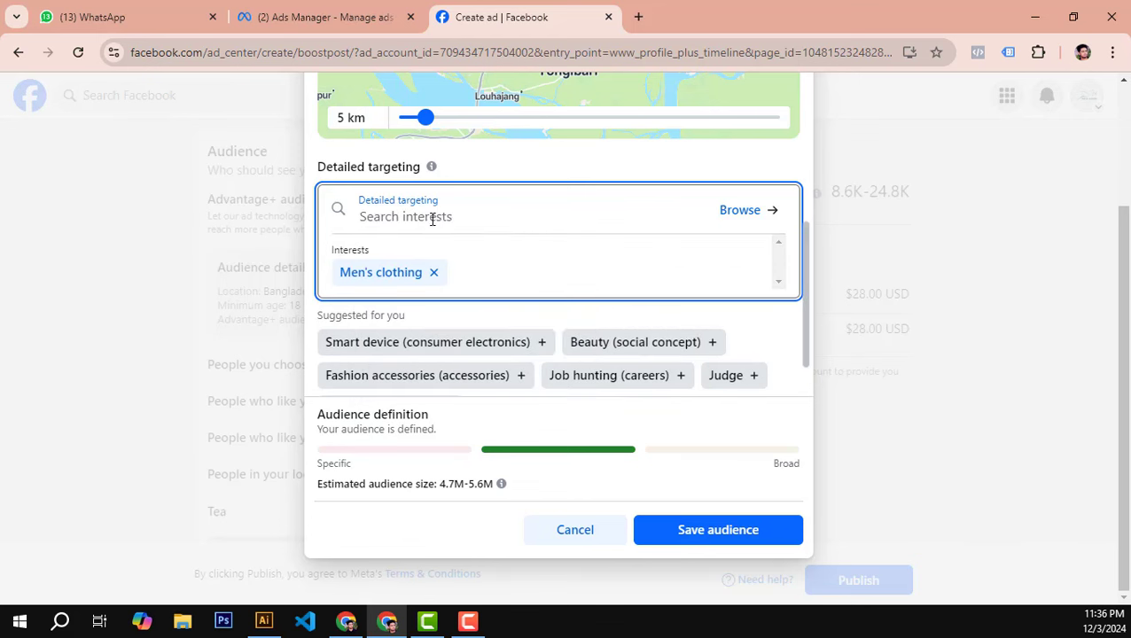
# Step: Add the interests Dresses (clothing) and Clothing (clothing) to the detailed targeting
pyautogui.write('Dress')
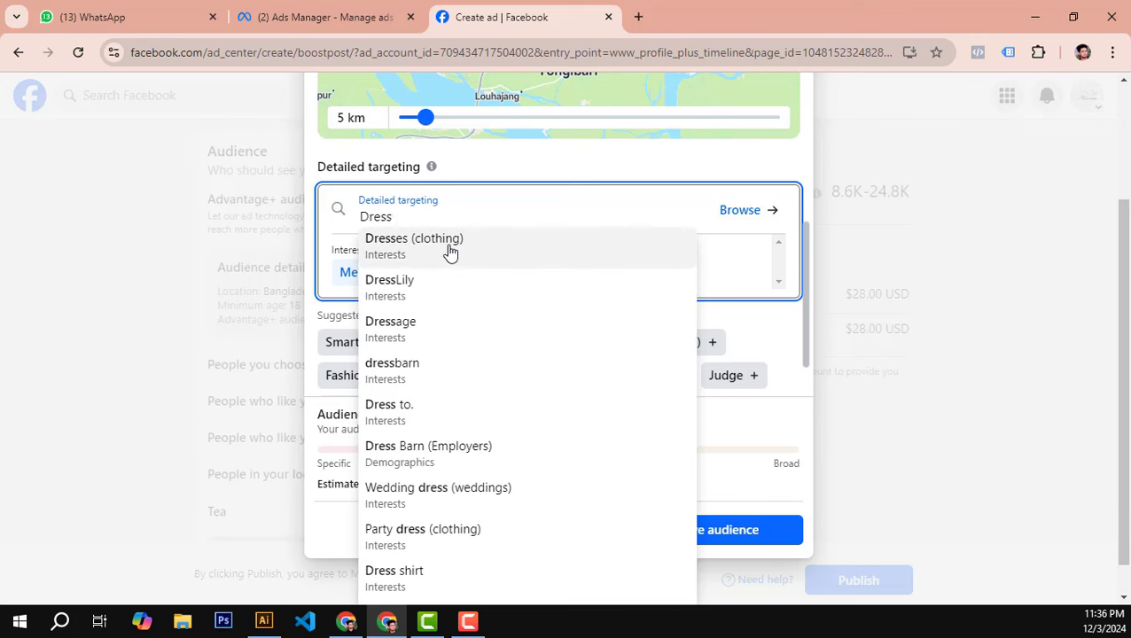
pyautogui.click(449, 251)
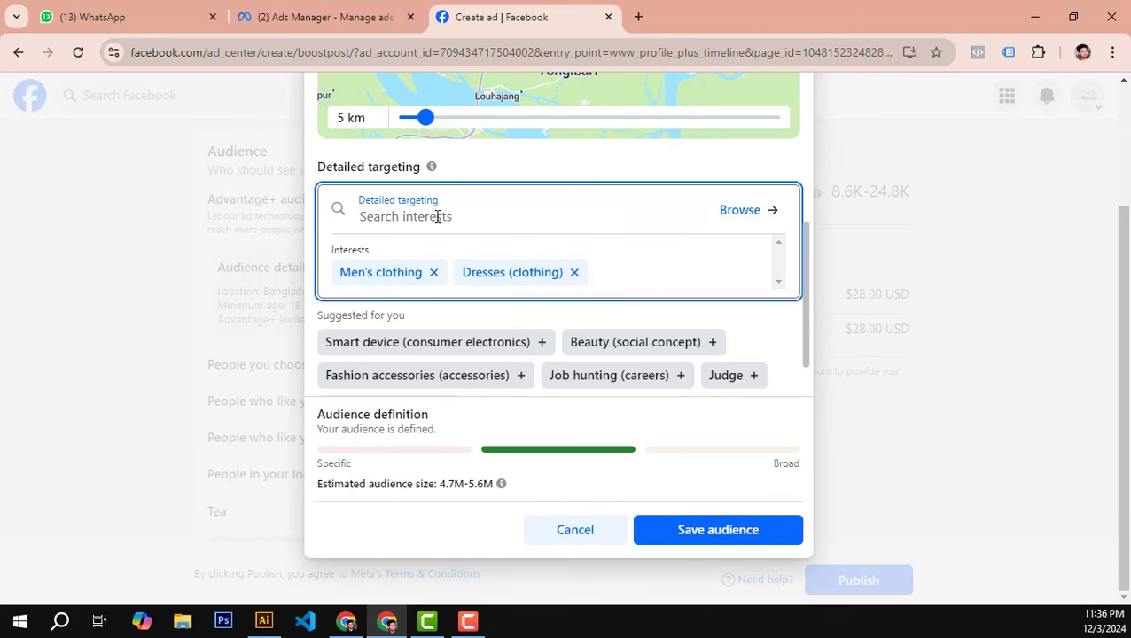
pyautogui.write('Cloth')
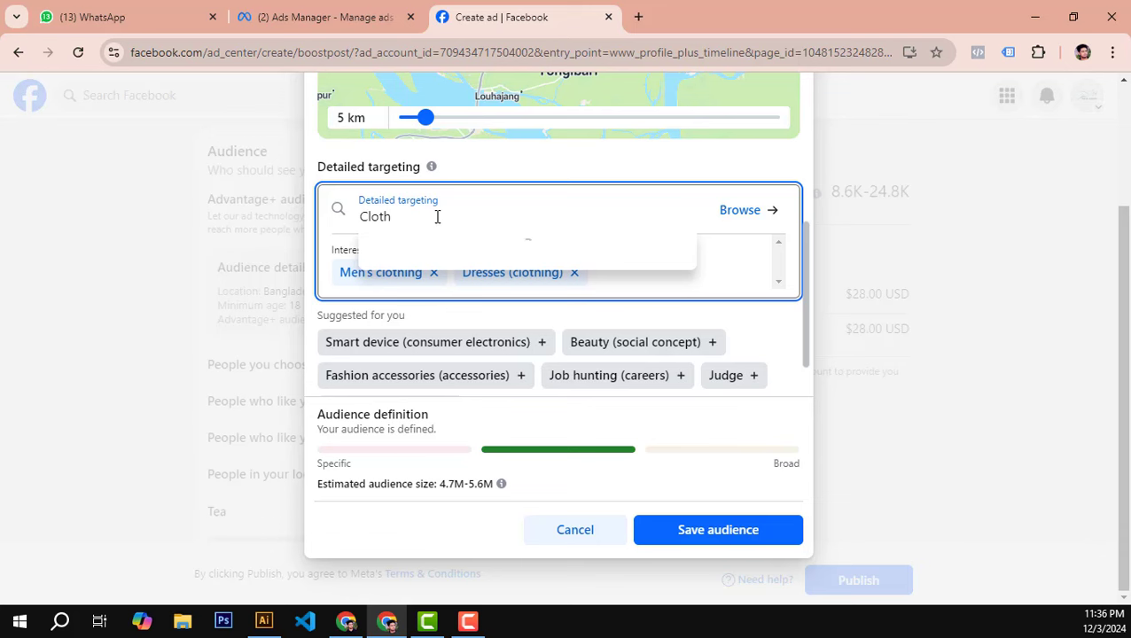
pyautogui.click(450, 241)
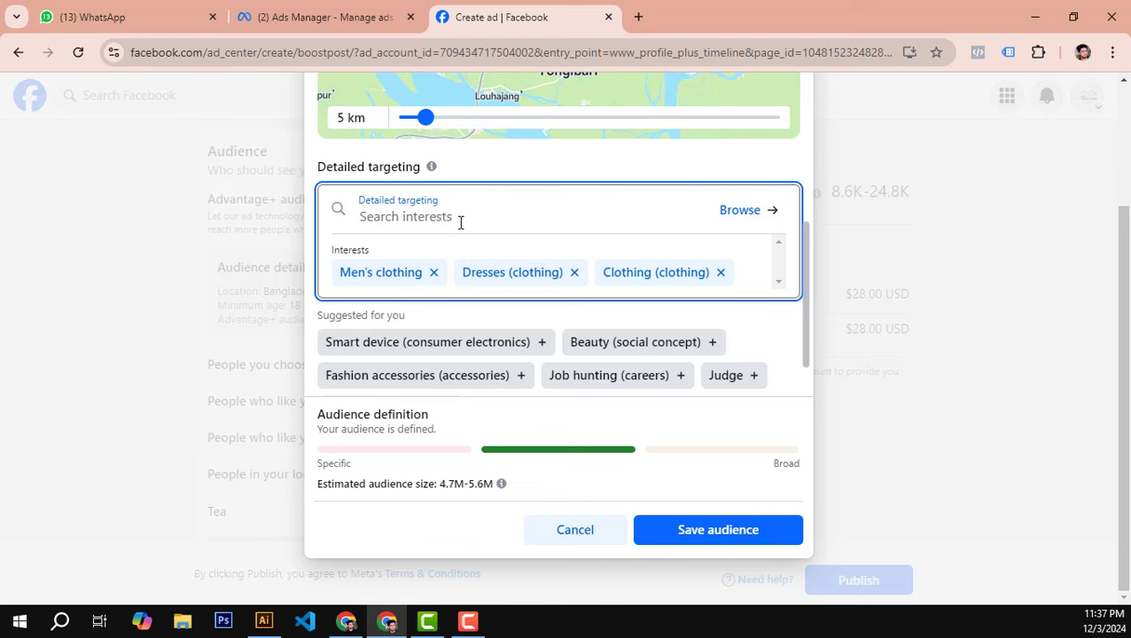
# Step: Add the Engaged shoppers behaviour to the detailed targeting and check the estimated audience size
pyautogui.write('En')
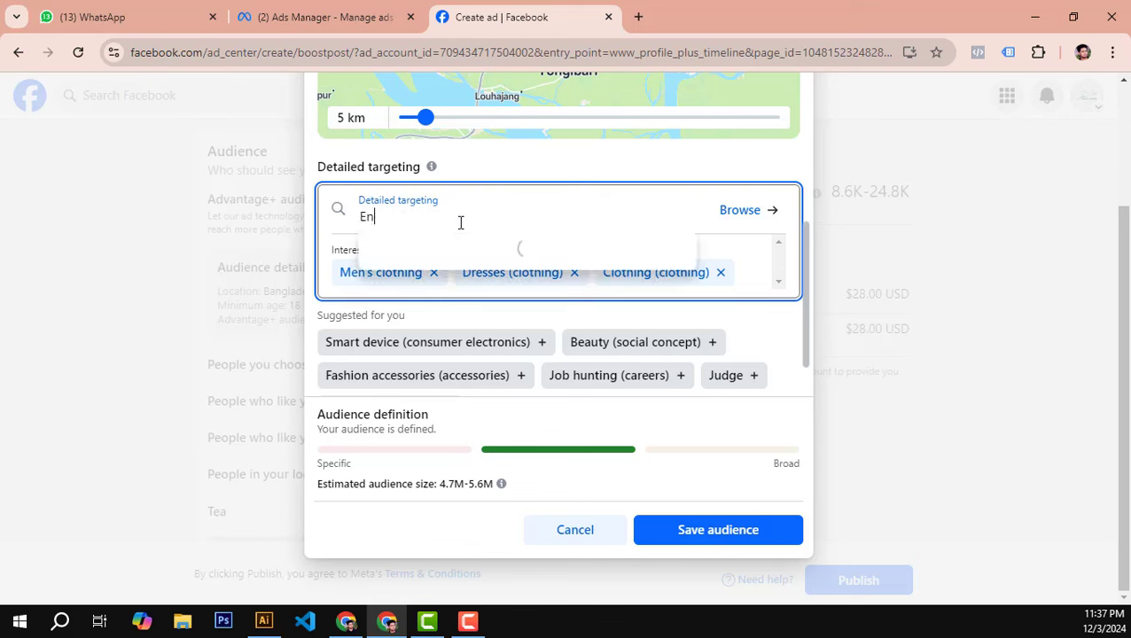
pyautogui.write('gag')
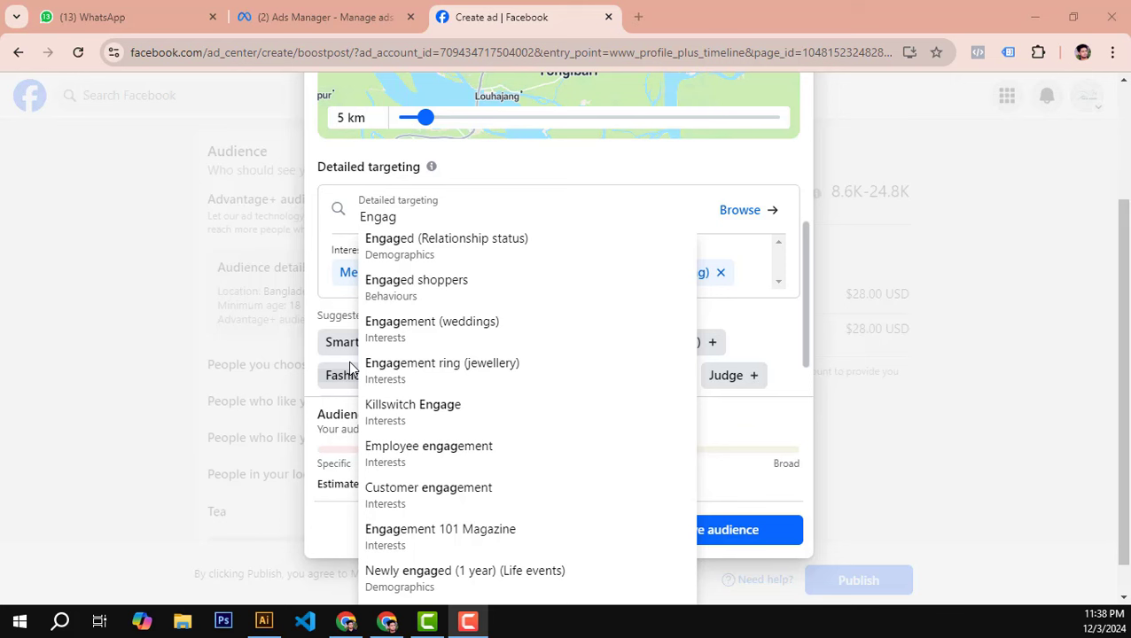
pyautogui.click(450, 291)
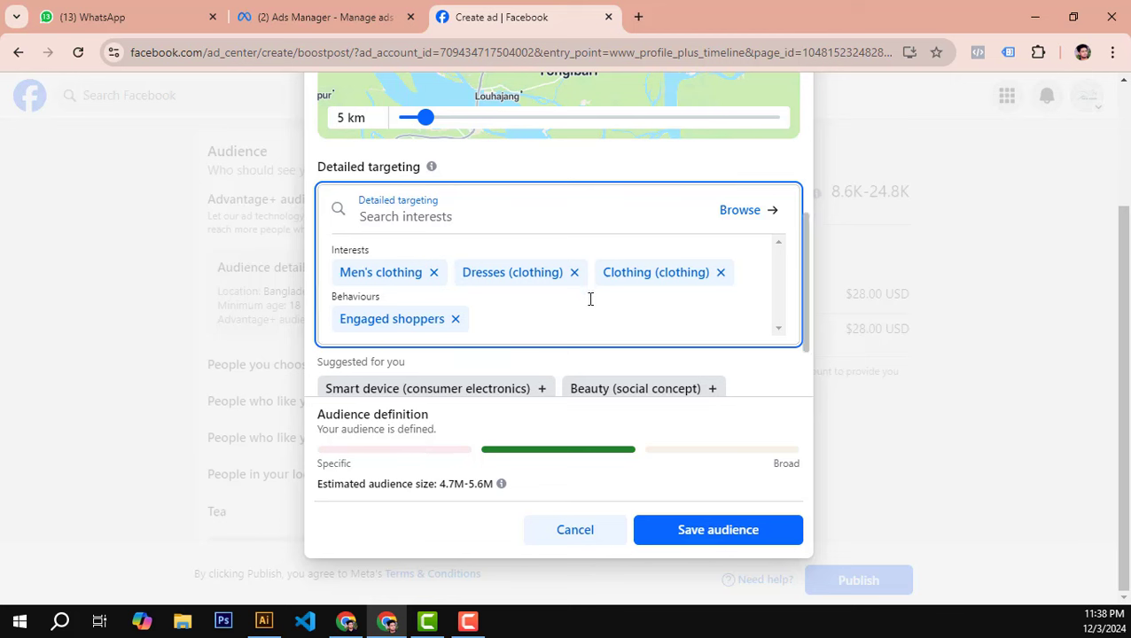
pyautogui.moveTo(441, 483); pyautogui.dragTo(492, 482)
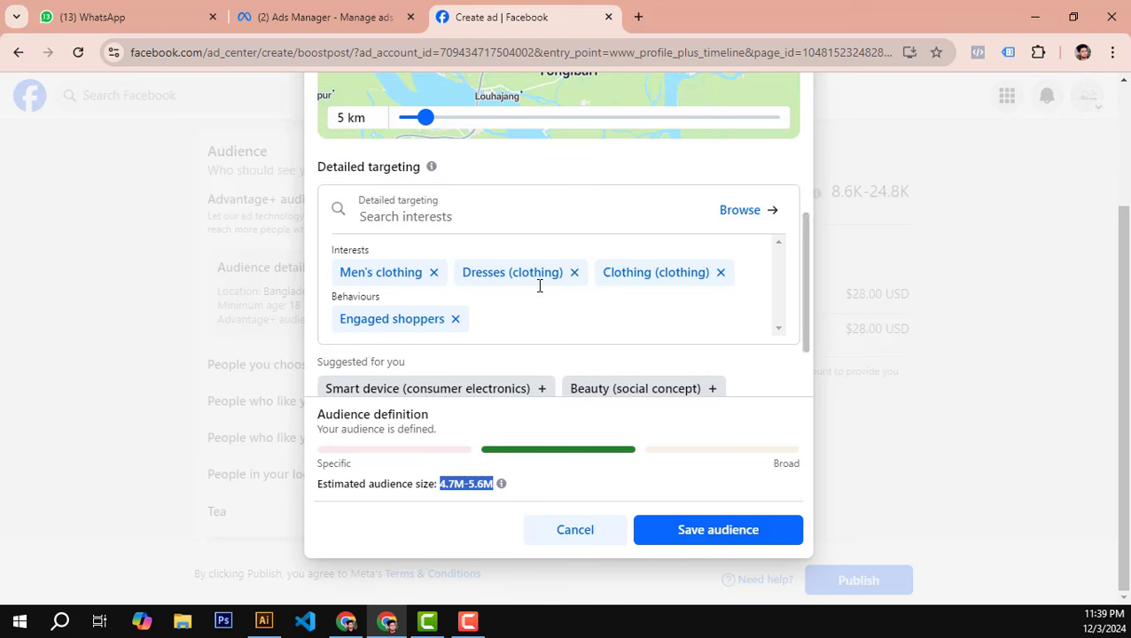
# Step: Search the detailed targeting for Hood and add the Hoodie interest
pyautogui.click(452, 222)
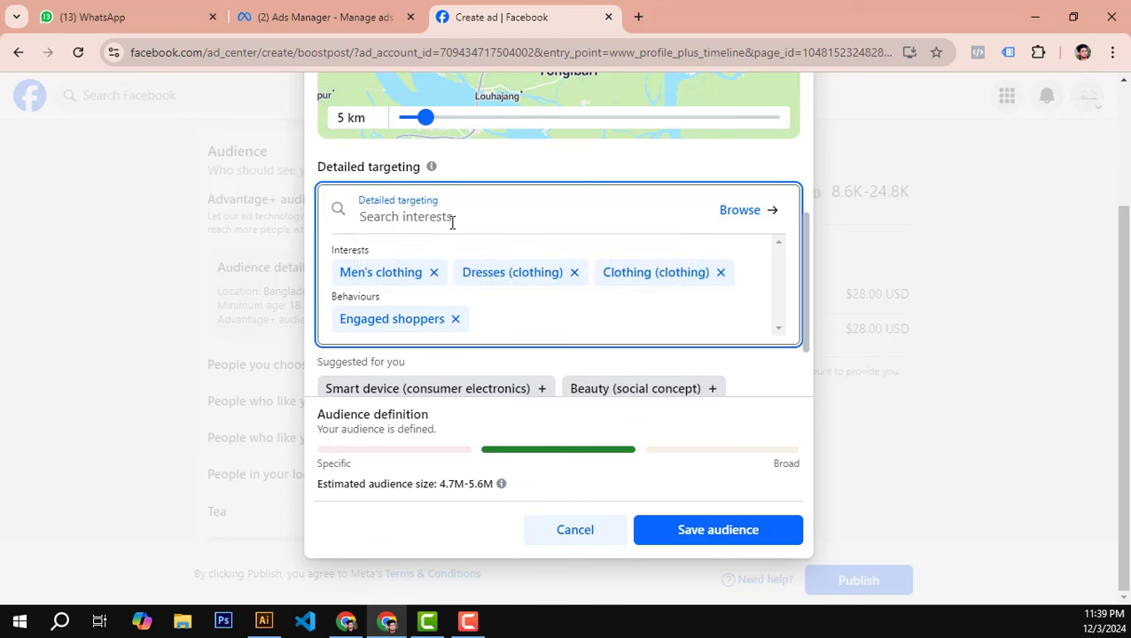
pyautogui.write('Hi')
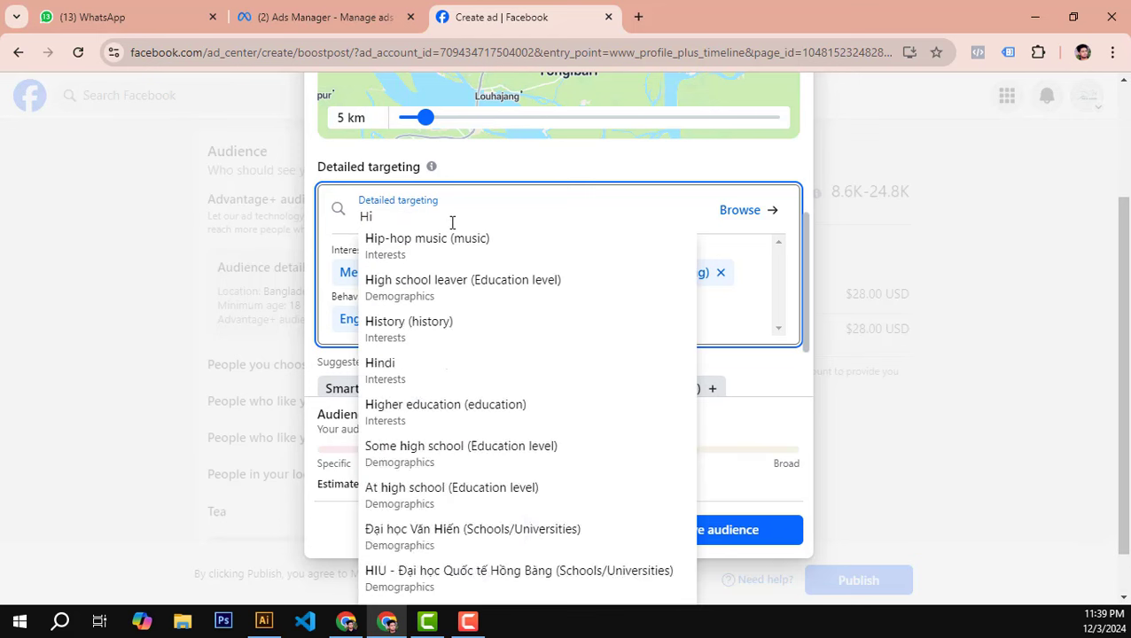
pyautogui.press('BackSpace')
pyautogui.write('ood')
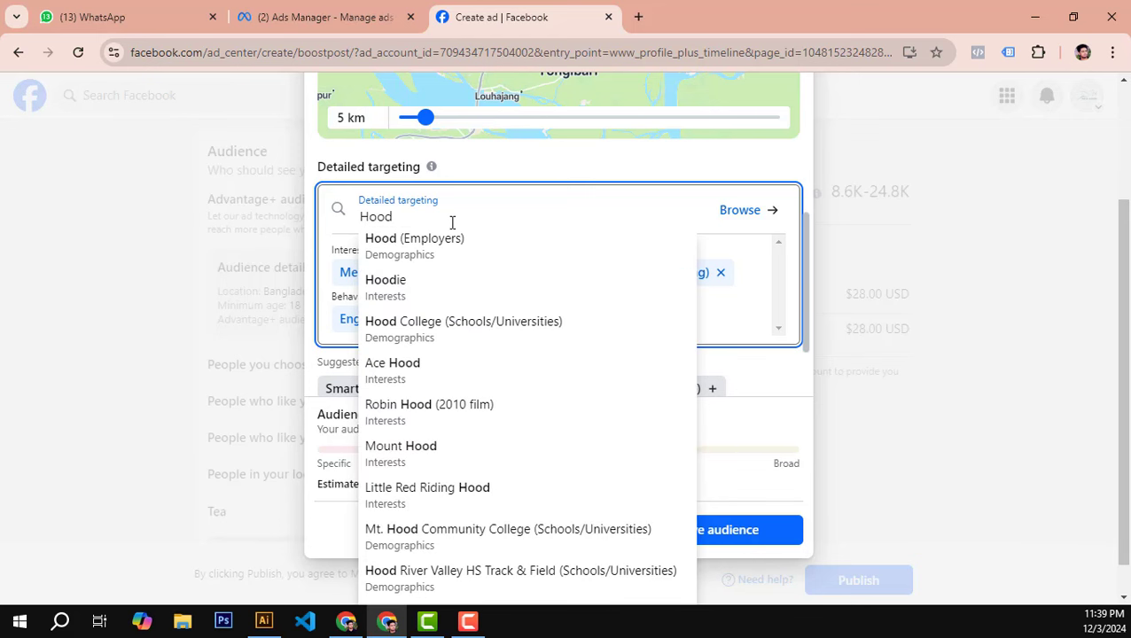
pyautogui.click(428, 294)
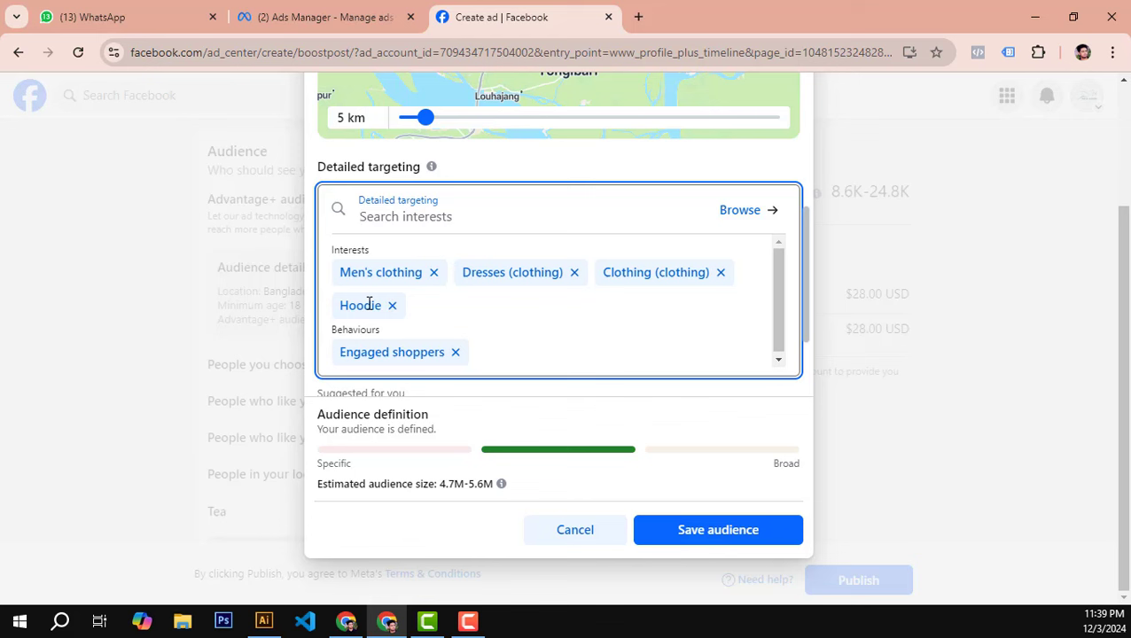
# Step: Check the rest of the detailed targeting settings and save the customised audience
pyautogui.scroll(-1, 742, 386)
pyautogui.scroll(-1, 754, 384)
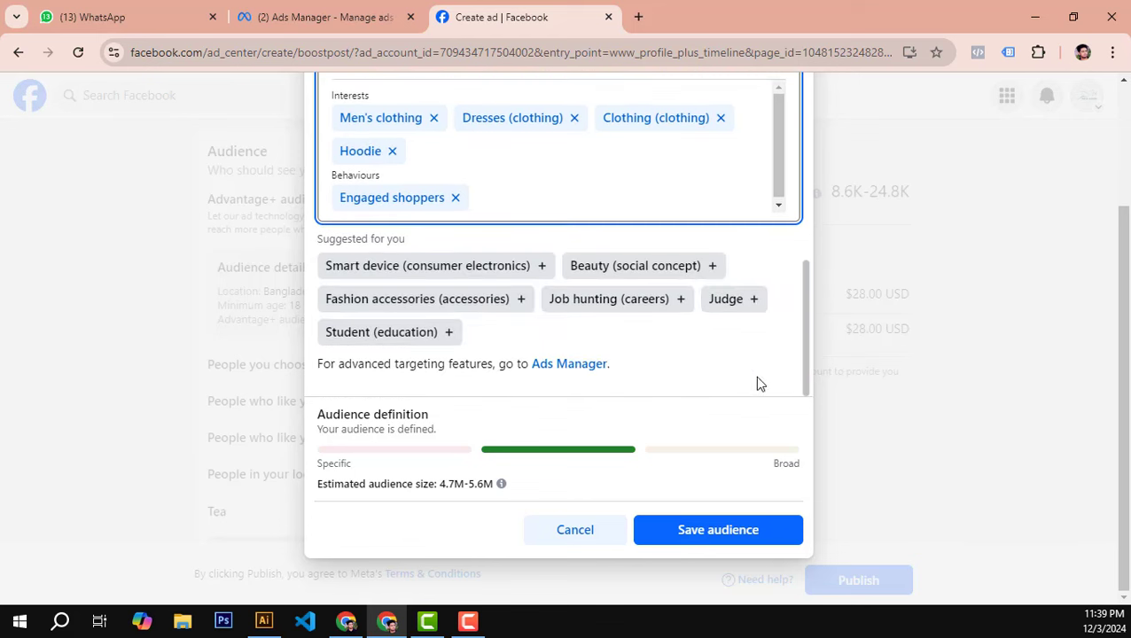
pyautogui.click(709, 534)
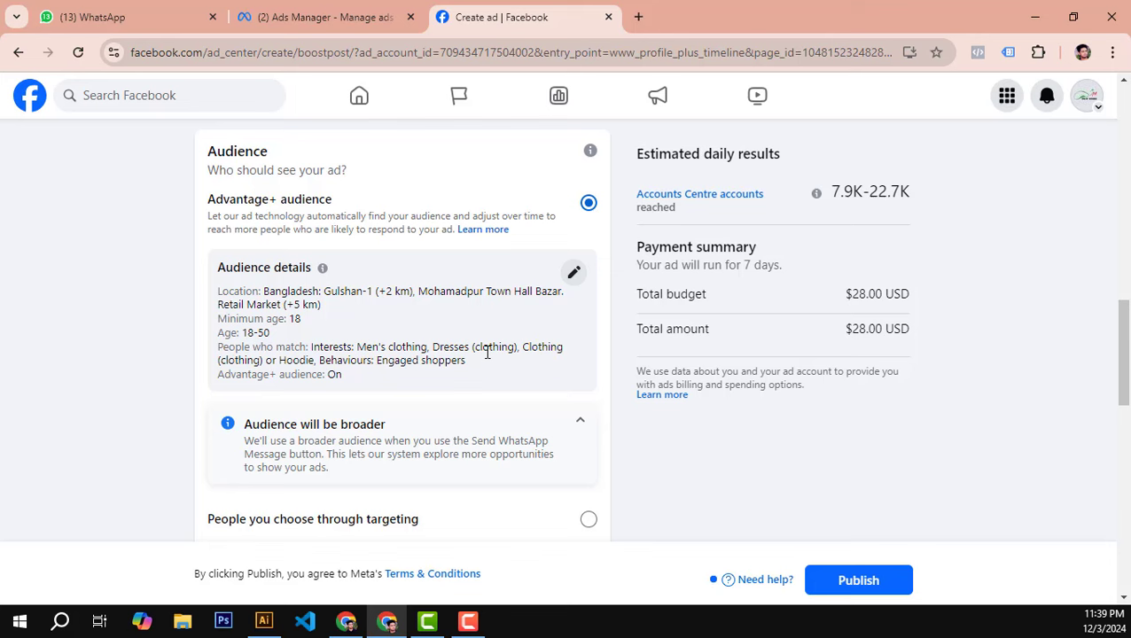
# Step: Set the ad's total budget to $20.00 and its duration to 5 days
pyautogui.scroll(-3, 497, 340)
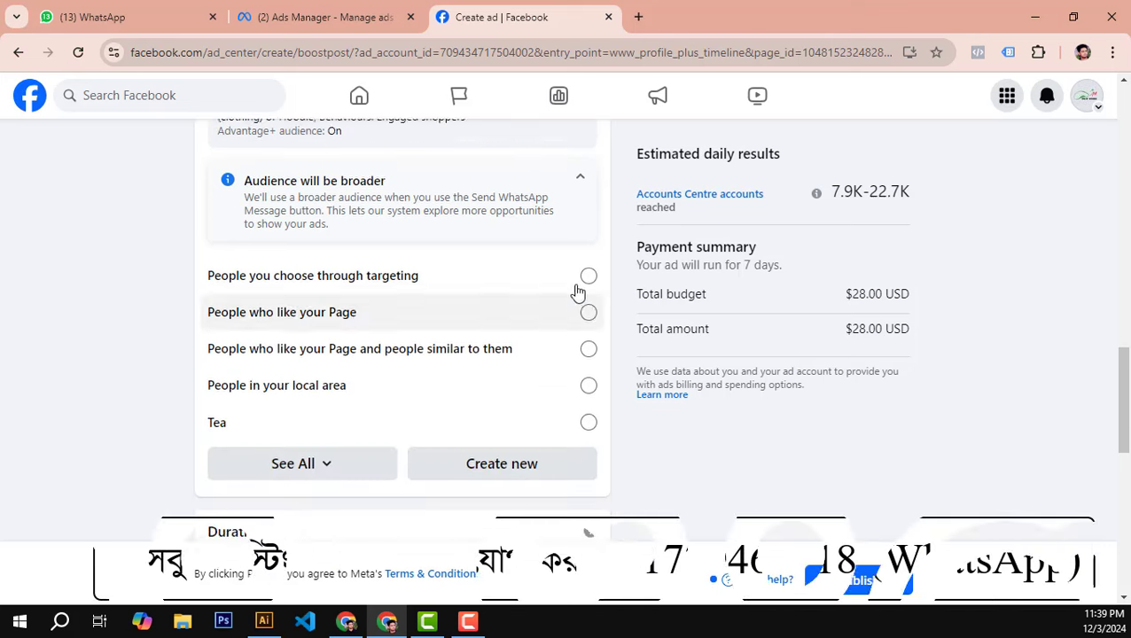
pyautogui.scroll(-3, 648, 339)
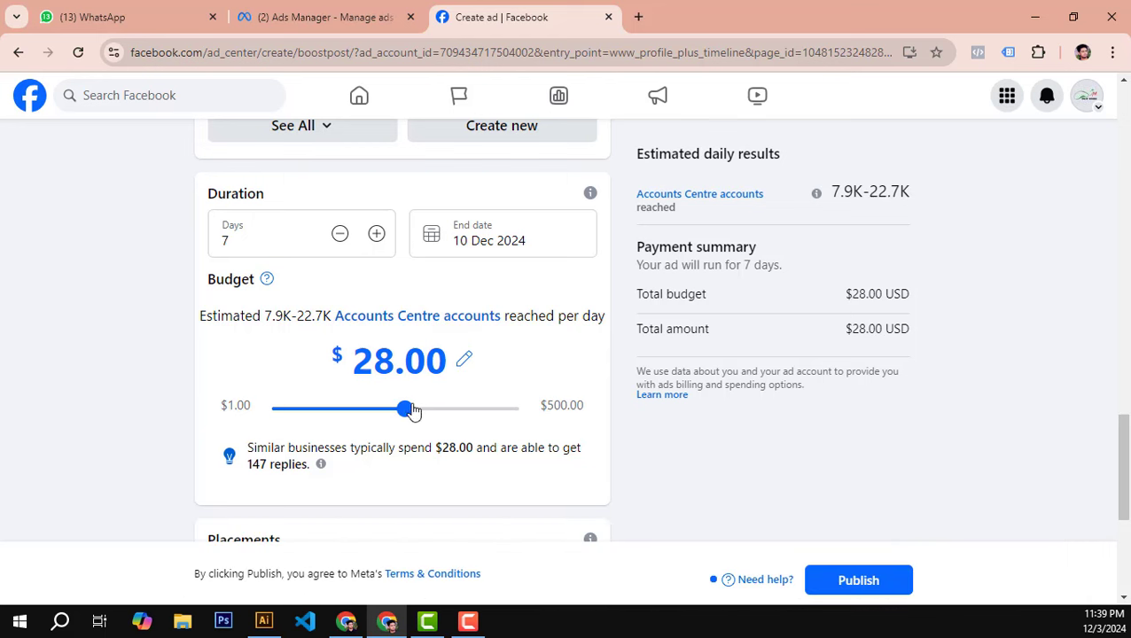
pyautogui.moveTo(411, 412); pyautogui.dragTo(386, 414)
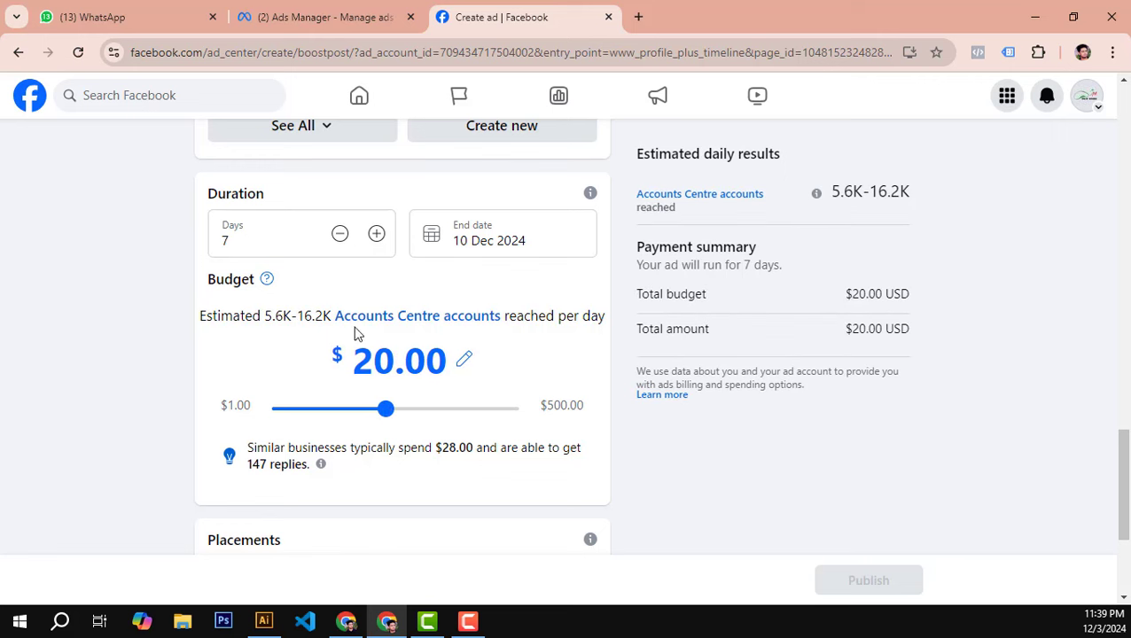
pyautogui.click(342, 236)
pyautogui.click(342, 235)
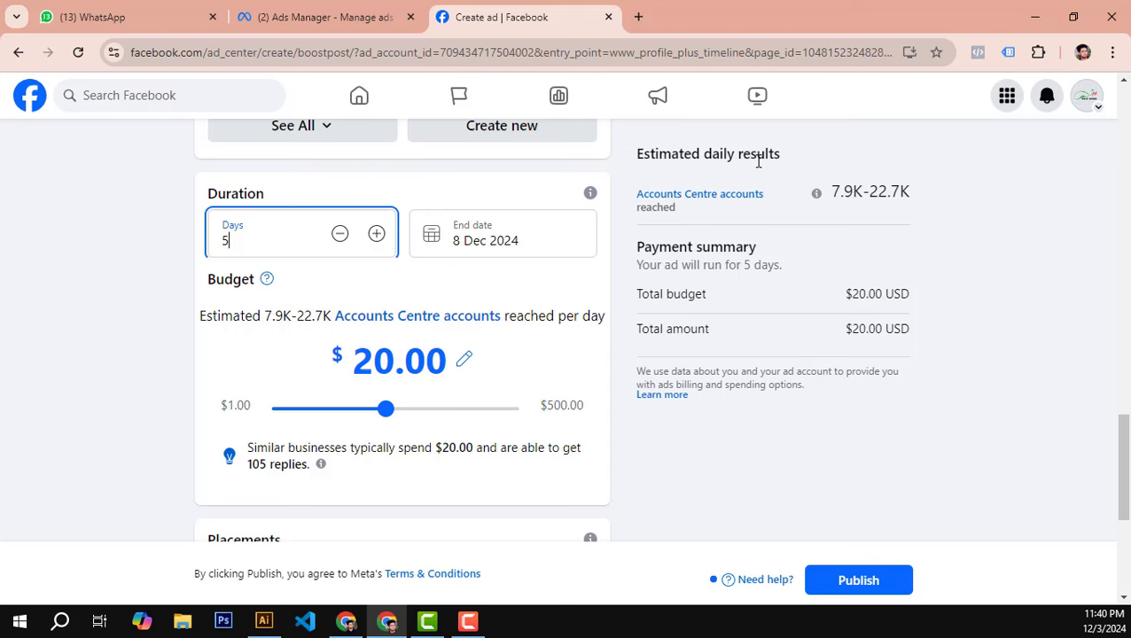
# Step: Check the estimated daily reach, view the running campaign's performance overview in Ads Manager, dismiss the break reminder and return to the boost setup
pyautogui.moveTo(833, 191)
pyautogui.mouseDown()
pyautogui.moveTo(858, 193)
pyautogui.moveTo(831, 195)
pyautogui.mouseUp()
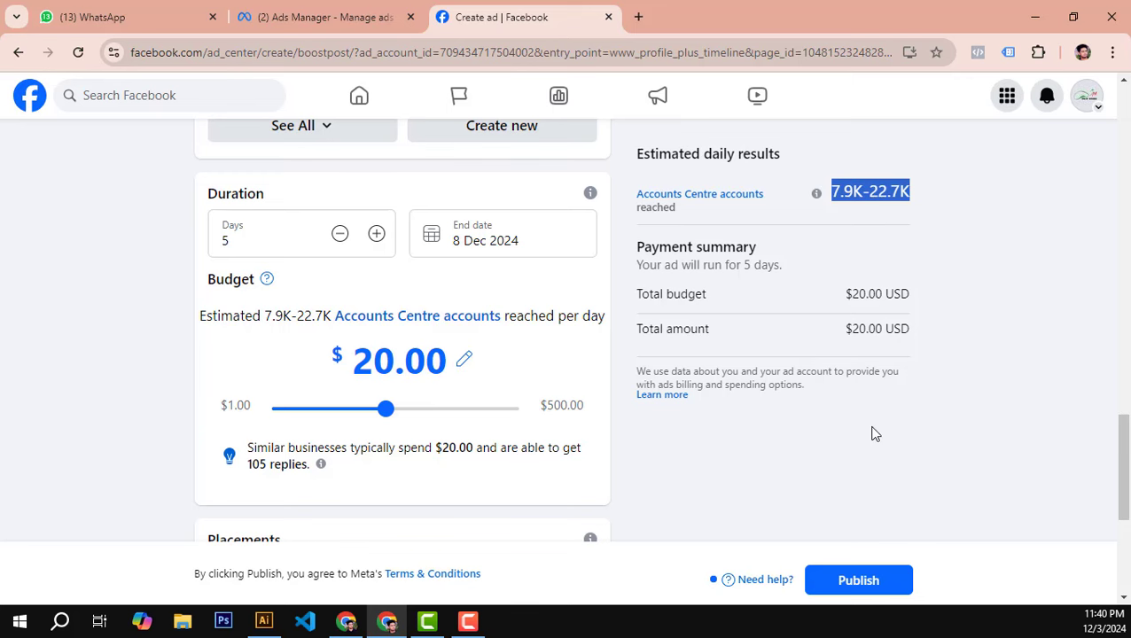
pyautogui.click(340, 14)
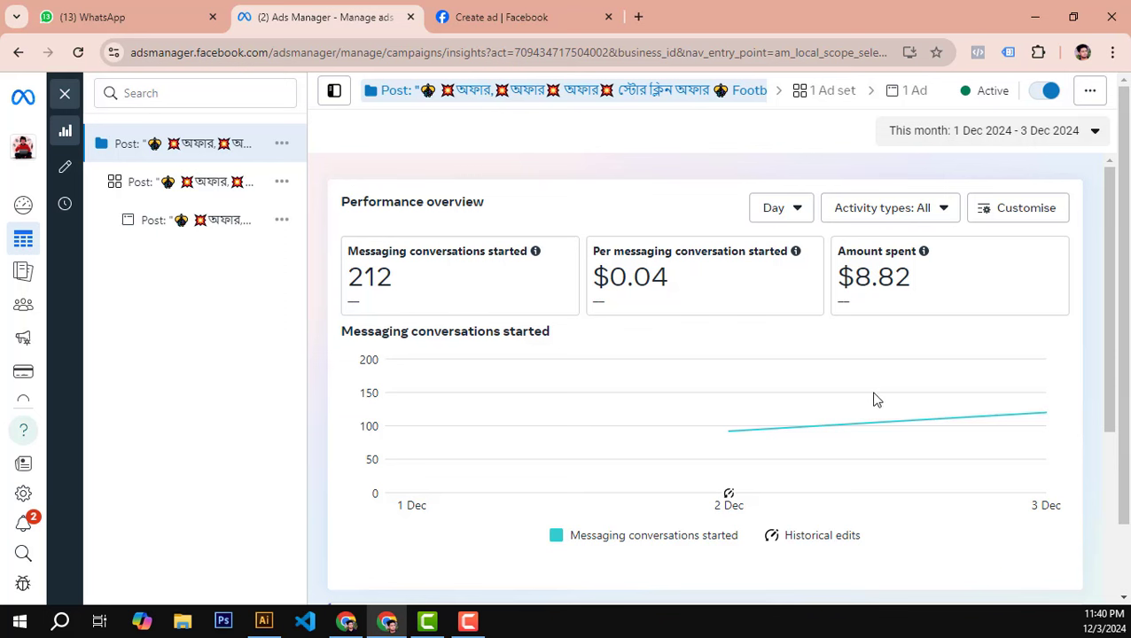
pyautogui.moveTo(747, 453)
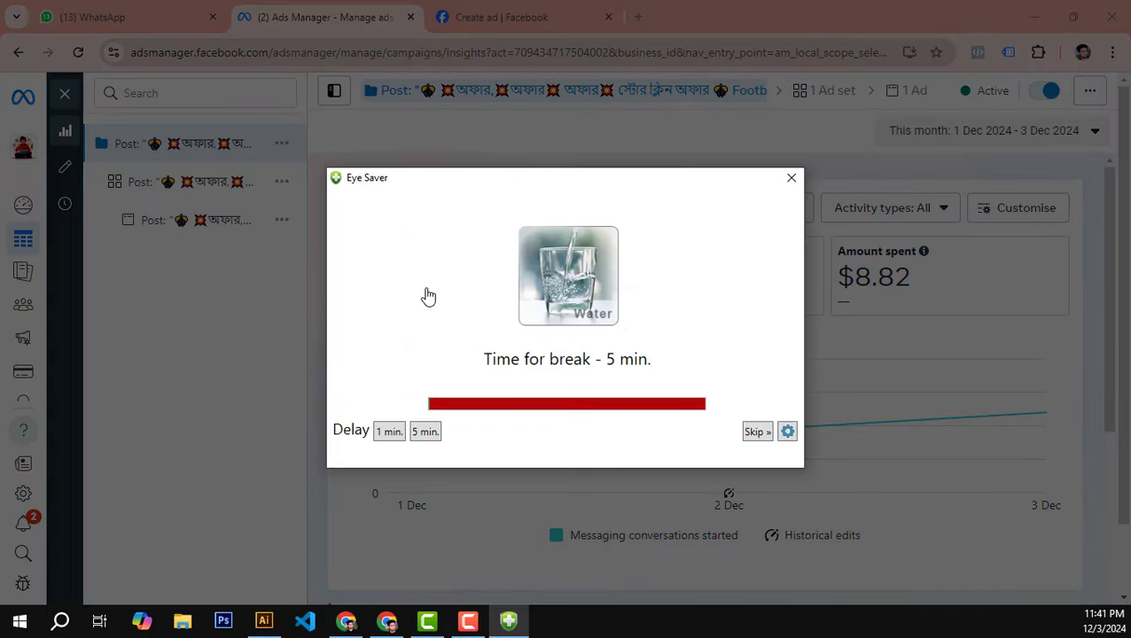
pyautogui.click(791, 178)
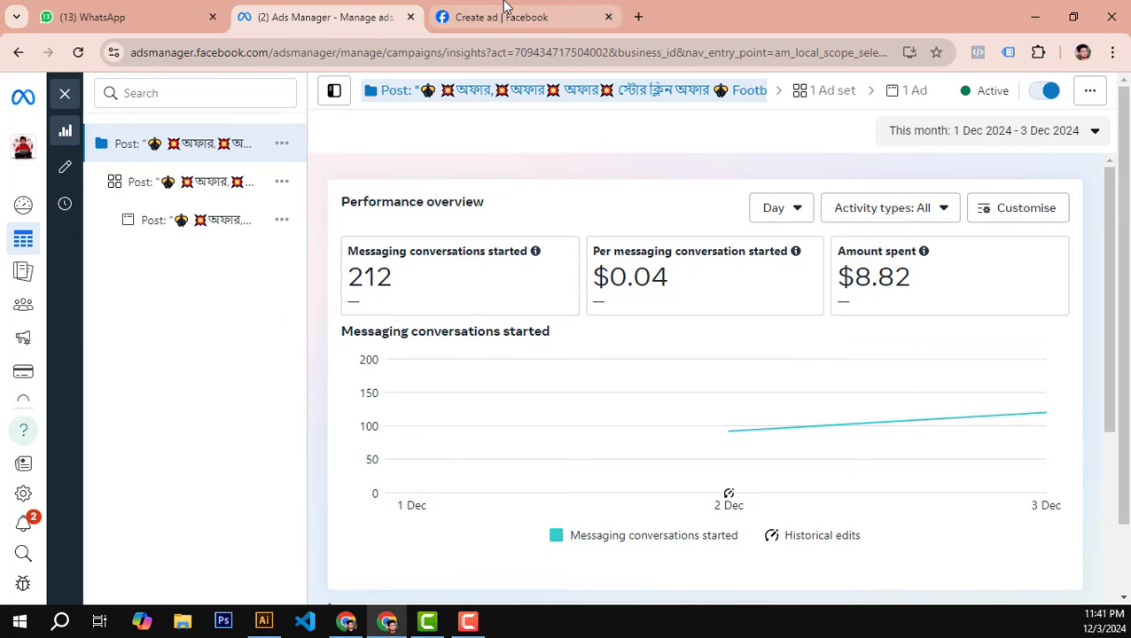
pyautogui.click(504, 14)
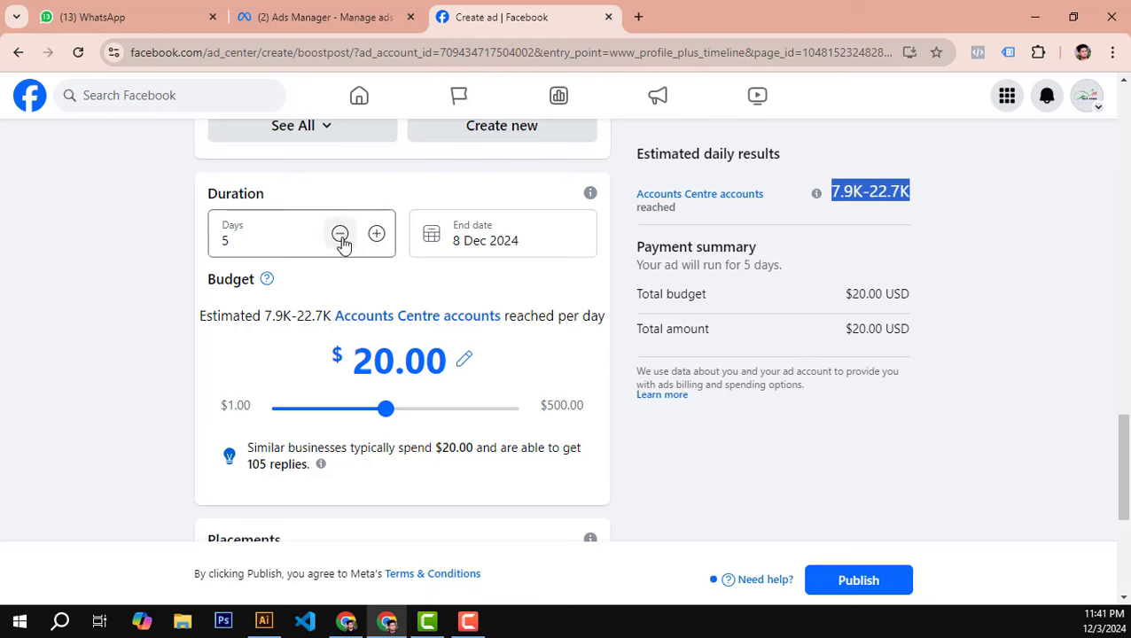
# Step: Set the ad's total budget to $1.00 and its duration to 1 day, and check the estimated daily results
pyautogui.moveTo(386, 408); pyautogui.dragTo(248, 409)
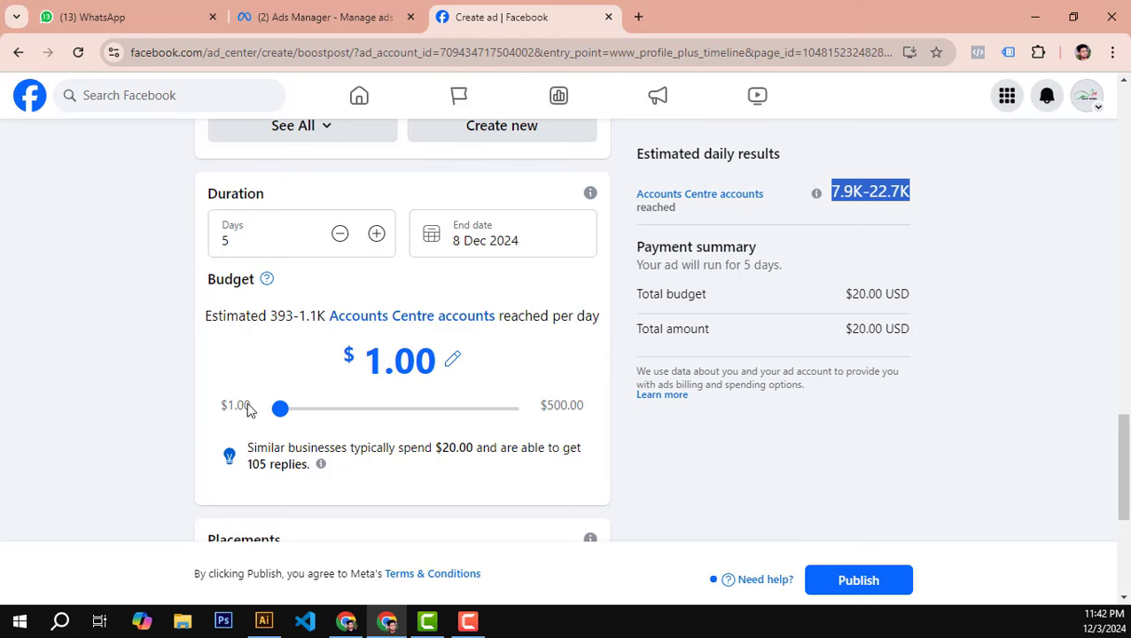
pyautogui.tripleClick(331, 243)
pyautogui.click(341, 301)
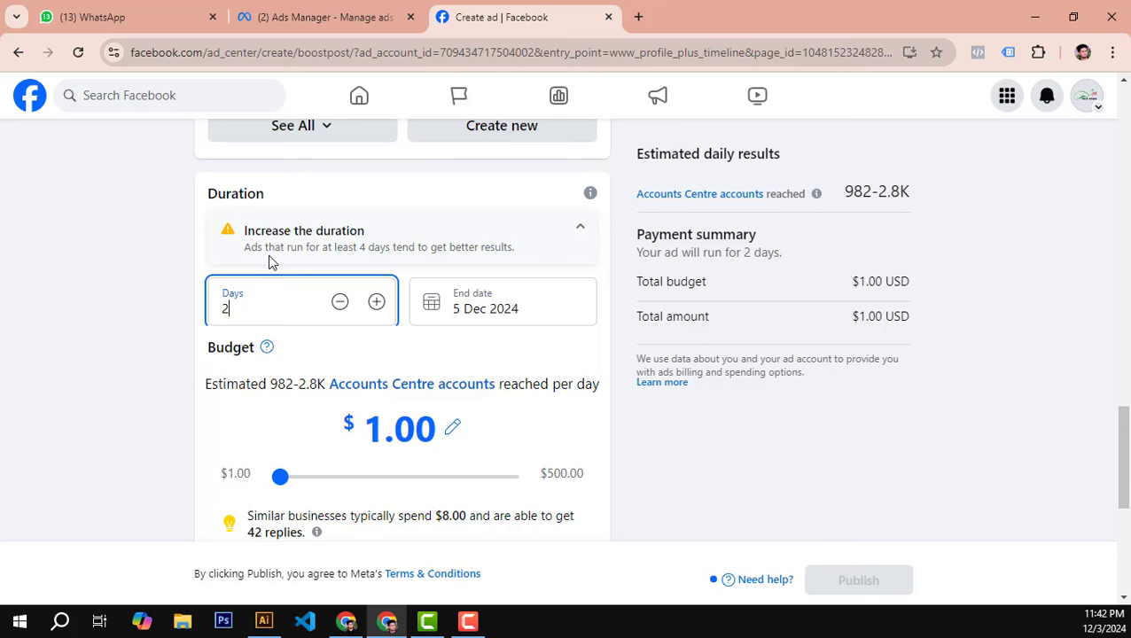
pyautogui.click(339, 304)
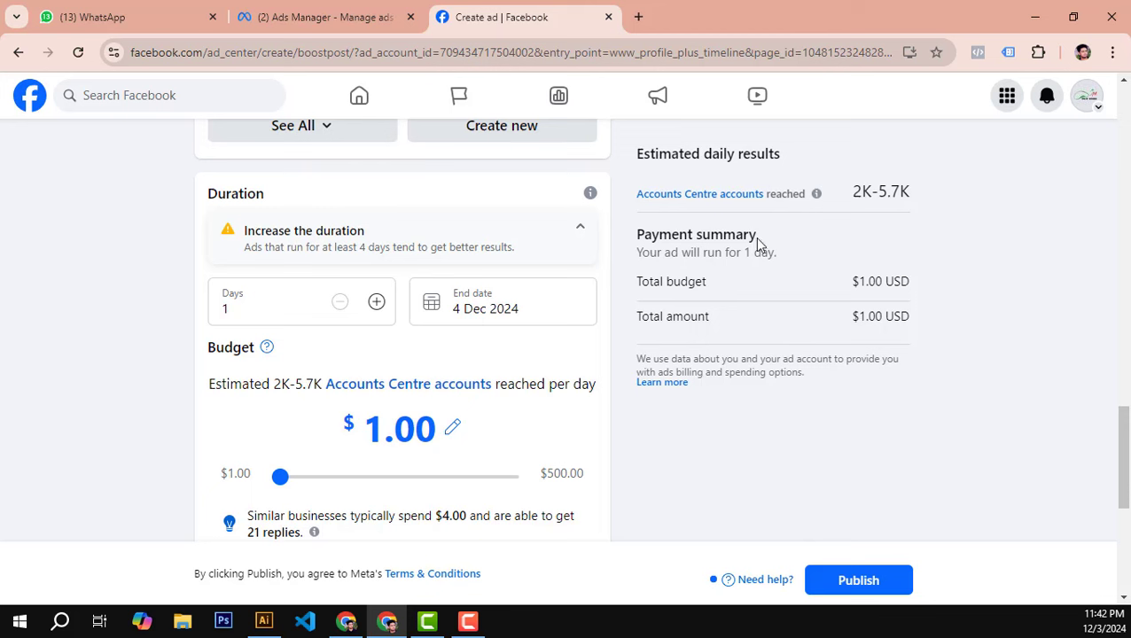
pyautogui.moveTo(856, 191); pyautogui.dragTo(952, 204)
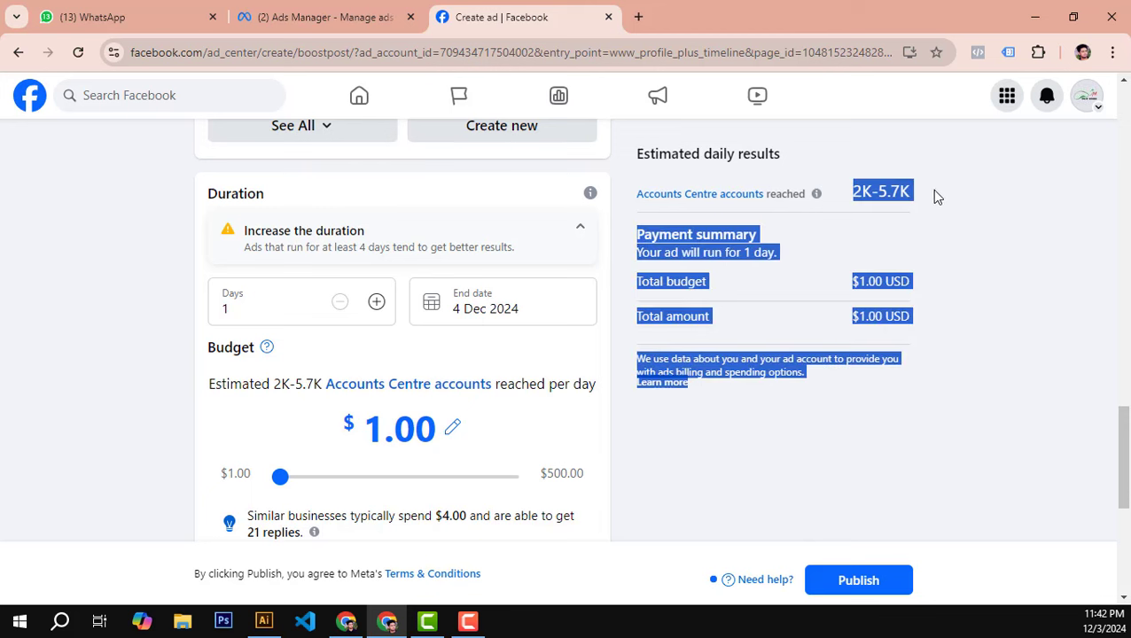
pyautogui.click(932, 189)
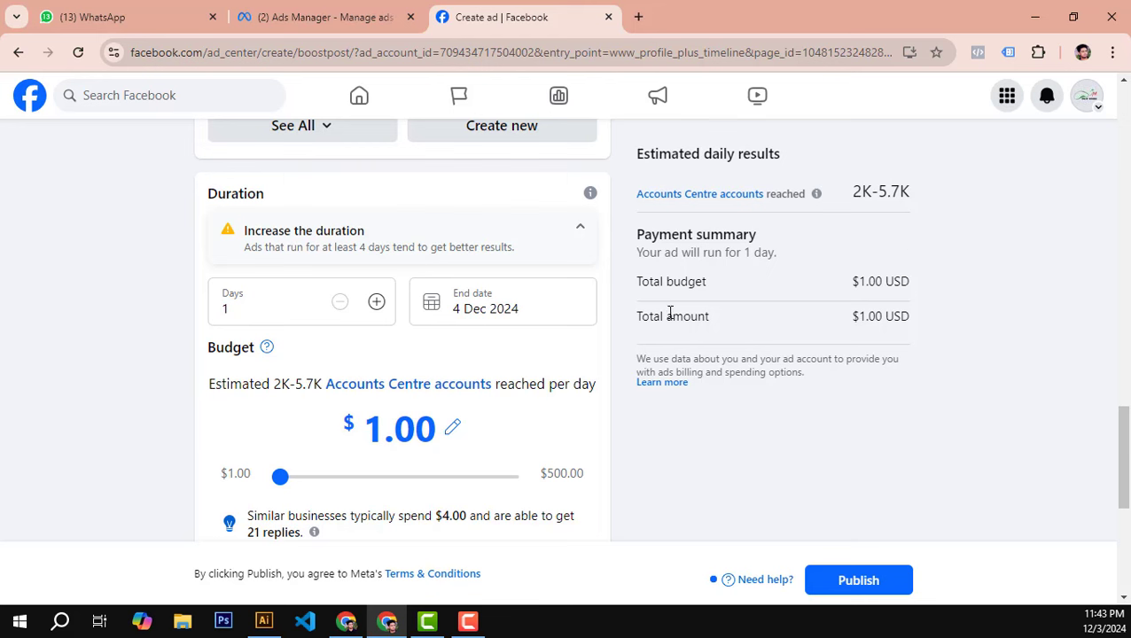
# Step: Review the ad's placements, Meta pixel, payment method and audience details
pyautogui.scroll(-4, 573, 230)
pyautogui.scroll(-1, 572, 231)
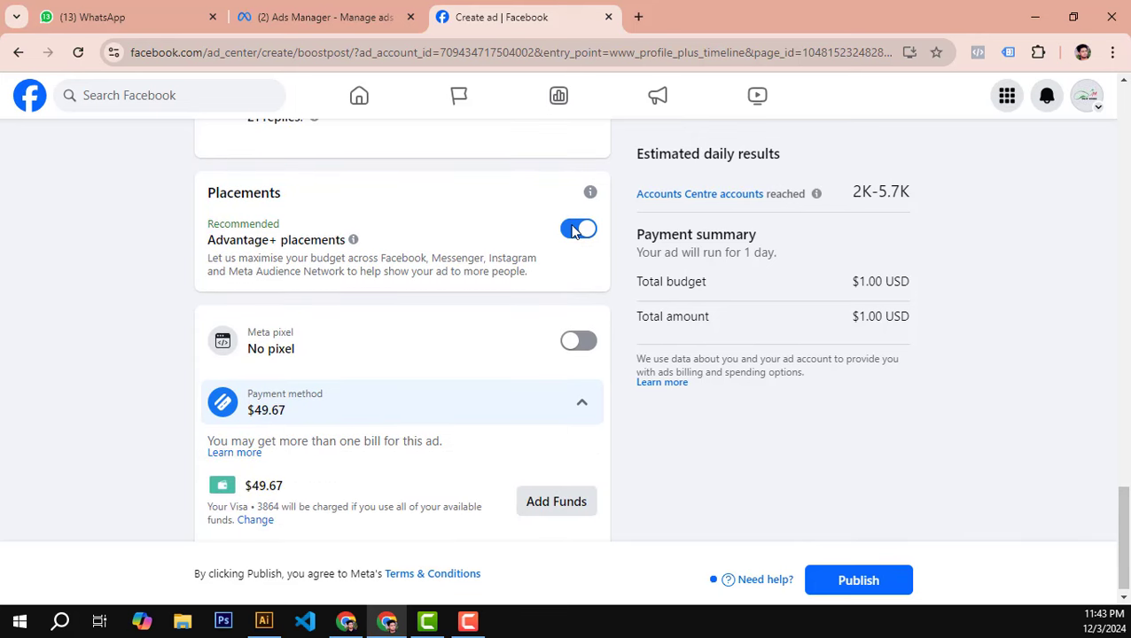
pyautogui.scroll(-1, 425, 283)
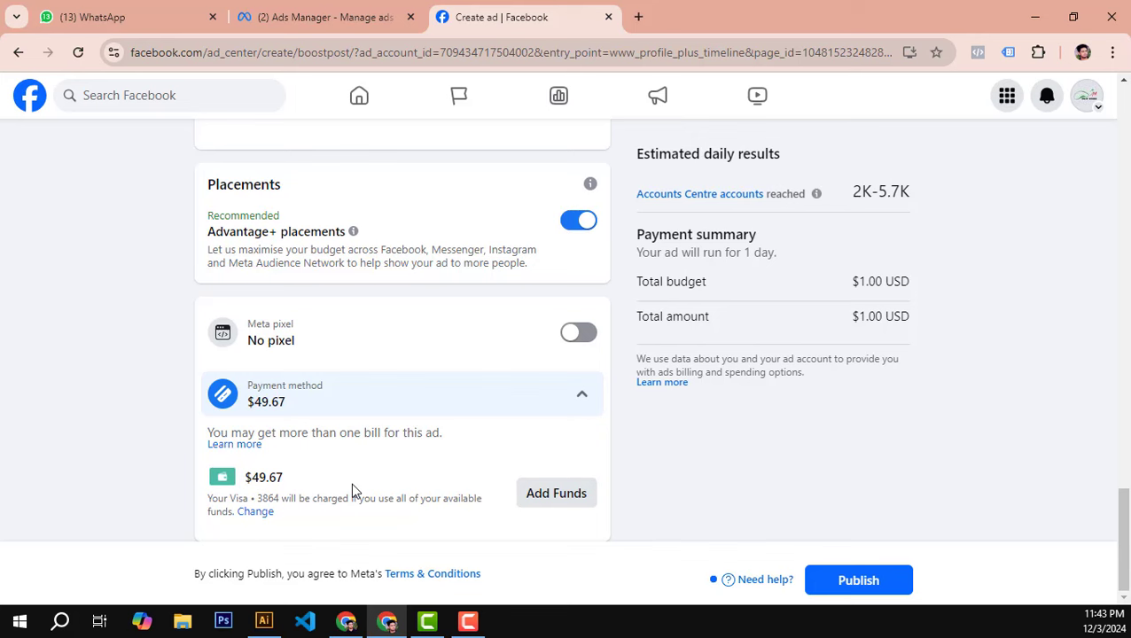
pyautogui.scroll(10, 352, 387)
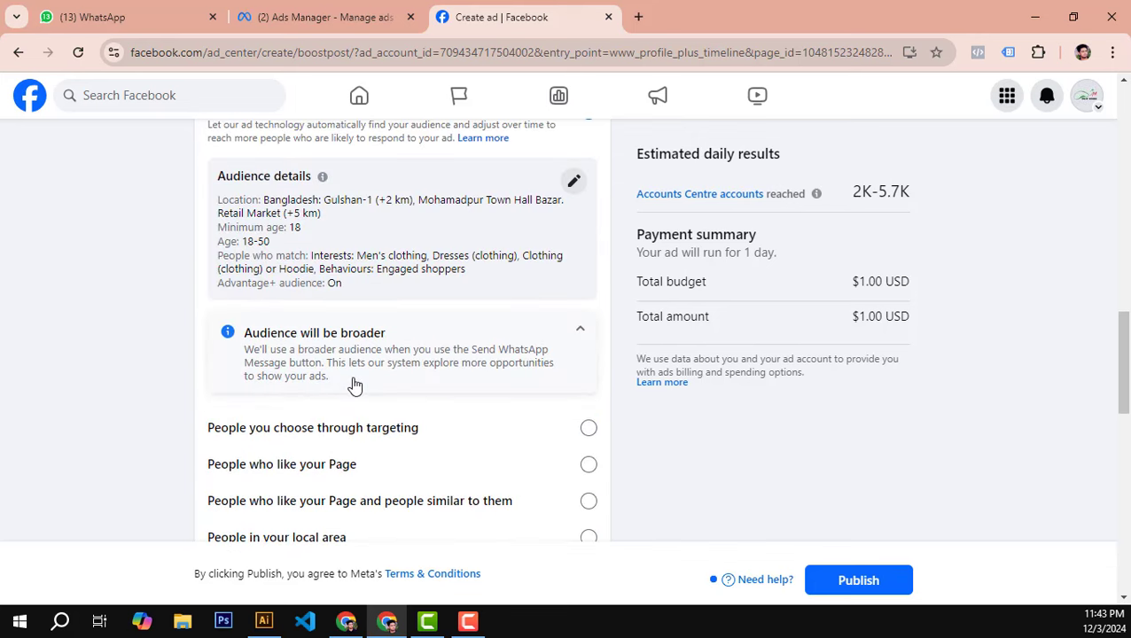
pyautogui.scroll(-3, 355, 386)
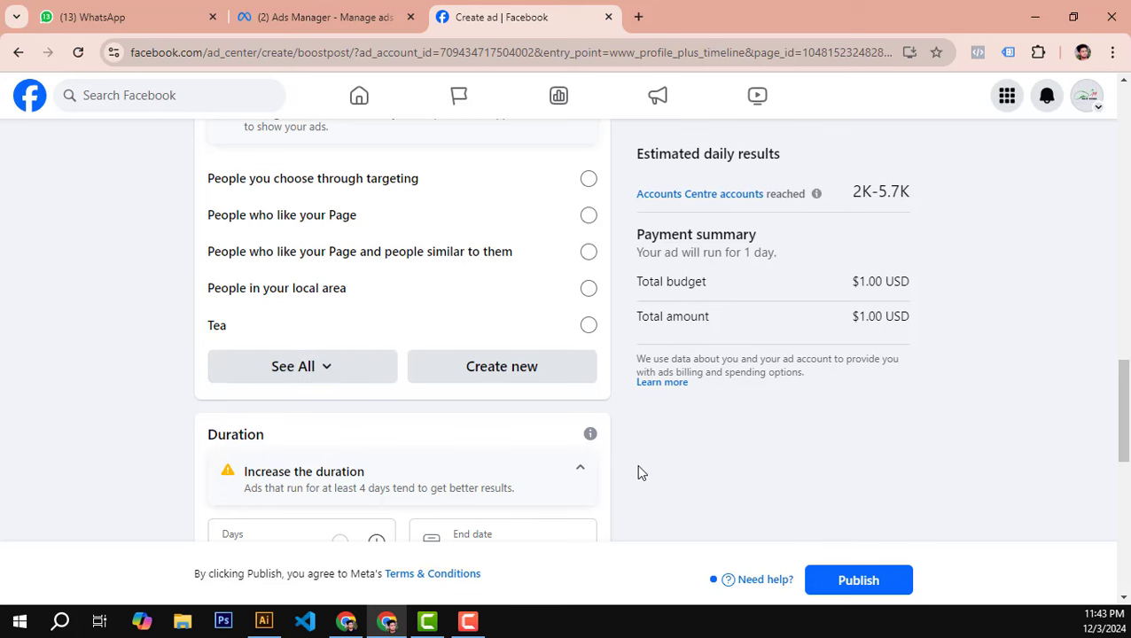
pyautogui.scroll(3, 642, 472)
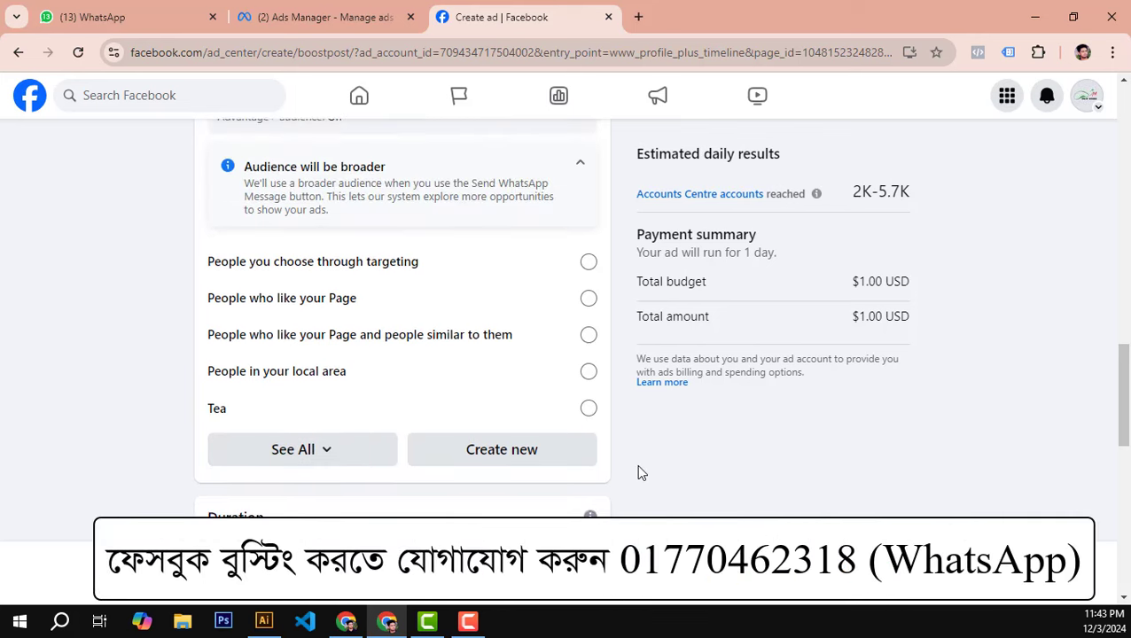